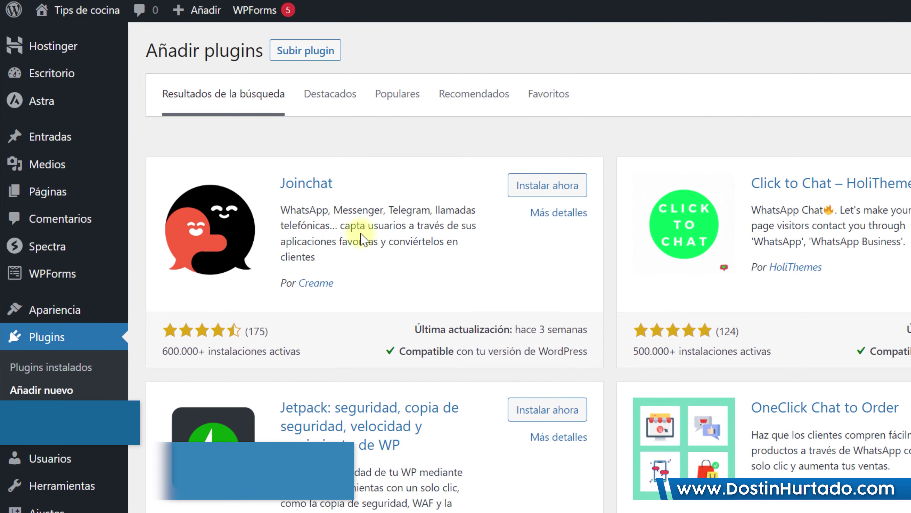
Step: Install and activate the Joinchat plugin, then open its setup page from the admin sidebar
{"action": "left_click_drag", "start_coordinate": [168, 136], "coordinate": [136, 127]}
{"action": "left_click", "coordinate": [324, 212]}
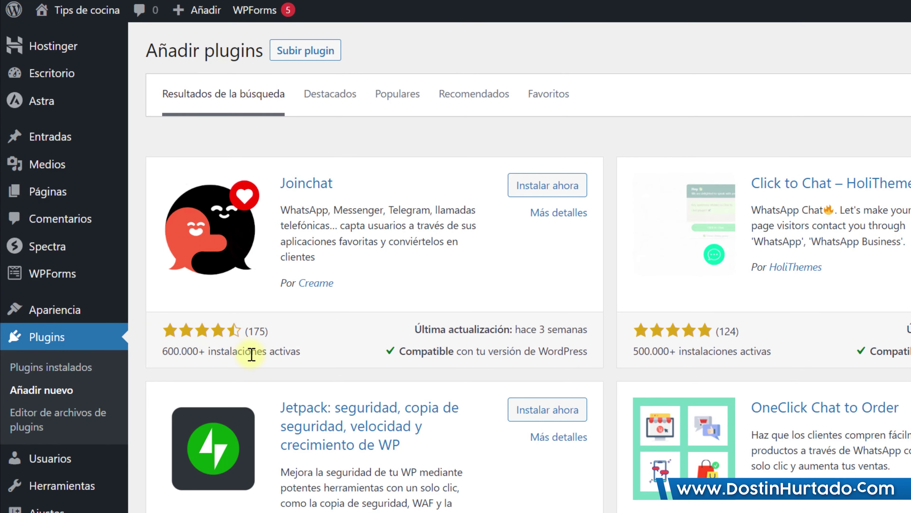
{"action": "left_click", "coordinate": [526, 185]}
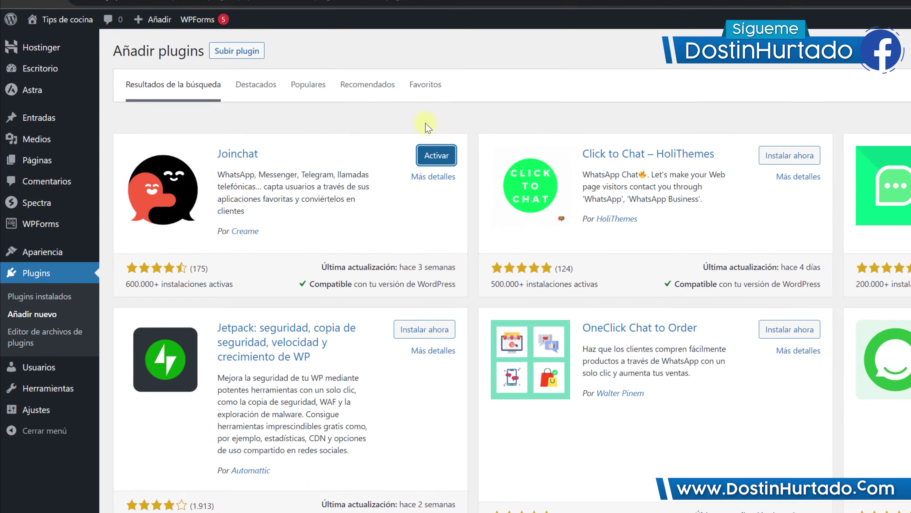
{"action": "left_click", "coordinate": [436, 155]}
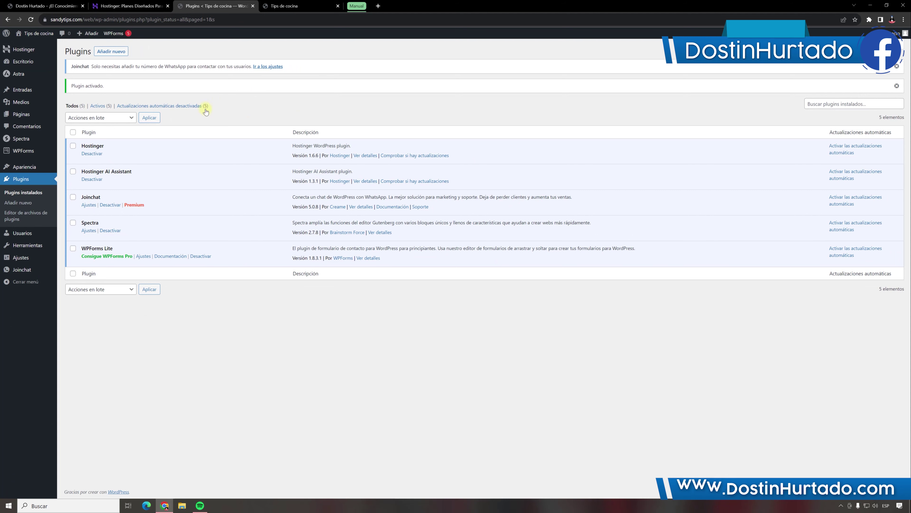
{"action": "left_click", "coordinate": [31, 272]}
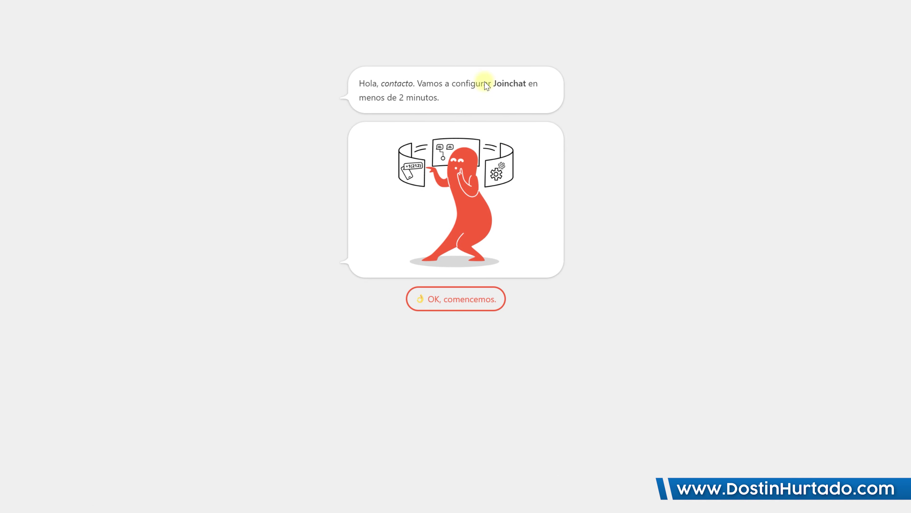
Step: Enter the WhatsApp number and keep 'Hola *{SITE}*. Necesito más información sobre {TITLE} {URL}'
{"action": "left_click", "coordinate": [458, 306]}
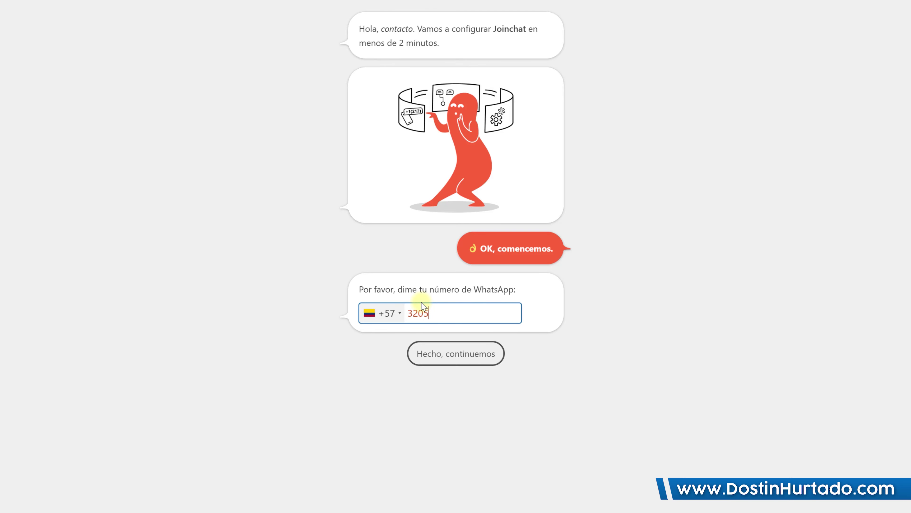
{"action": "left_click", "coordinate": [442, 353]}
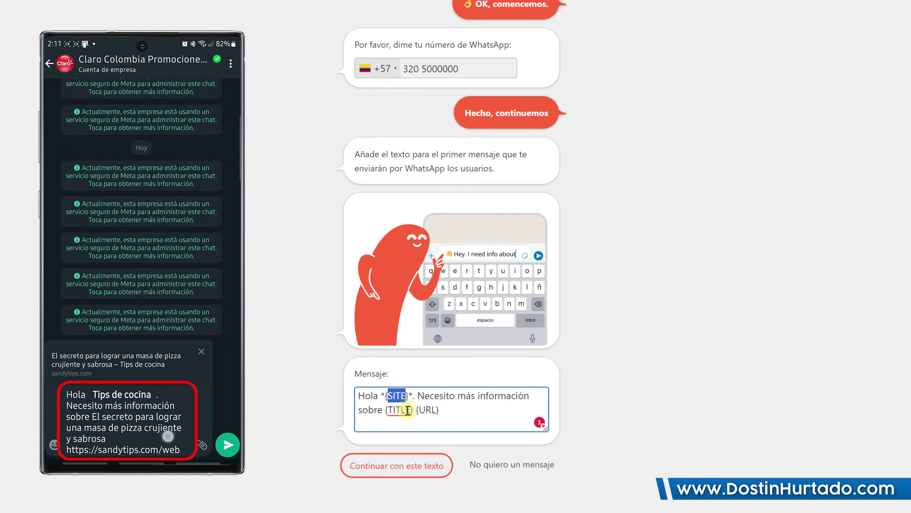
{"action": "left_click_drag", "start_coordinate": [393, 410], "coordinate": [443, 413]}
{"action": "left_click", "coordinate": [445, 411]}
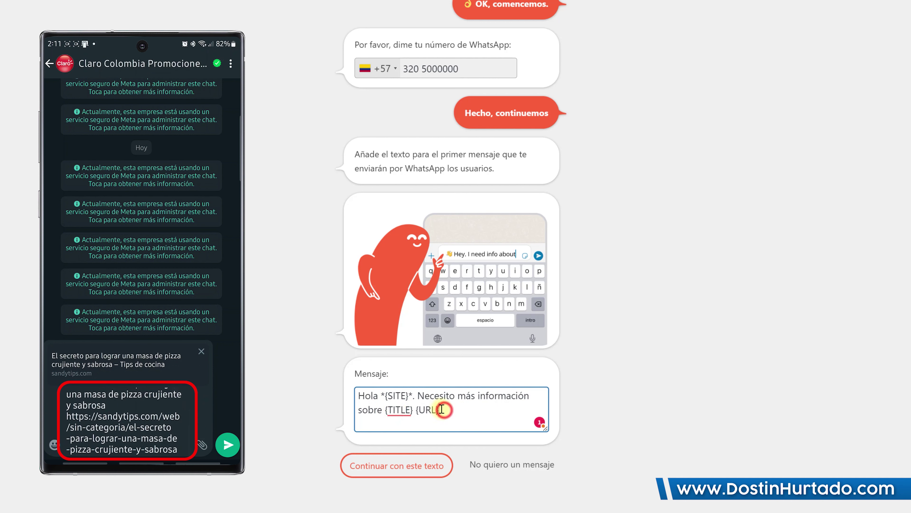
{"action": "left_click", "coordinate": [385, 466]}
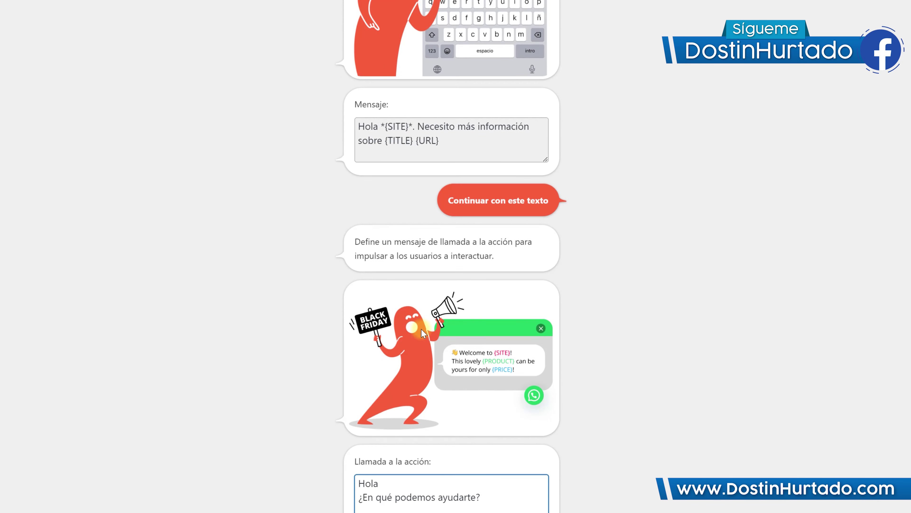
Step: Finish the Joinchat wizard with no call-to-action and no tips newsletter, then go to Ajustes
{"action": "mouse_move", "coordinate": [403, 192]}
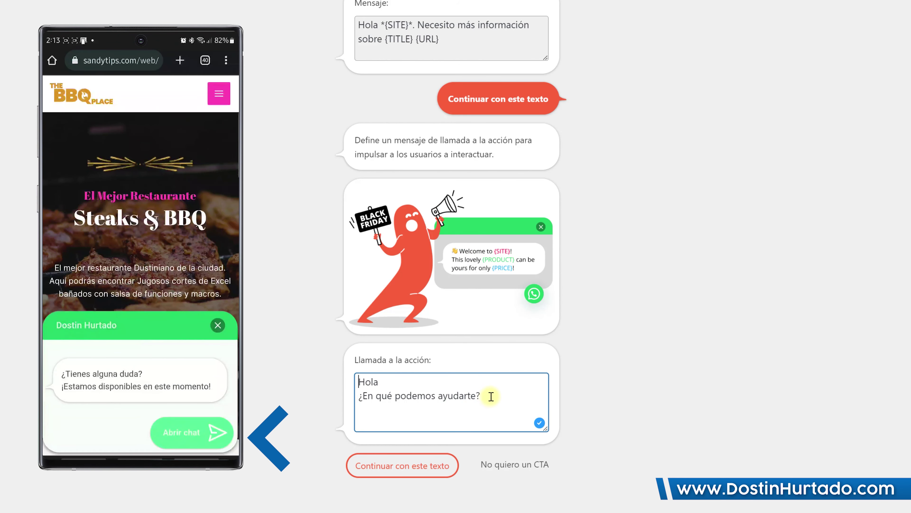
{"action": "key", "text": "ctrl+a"}
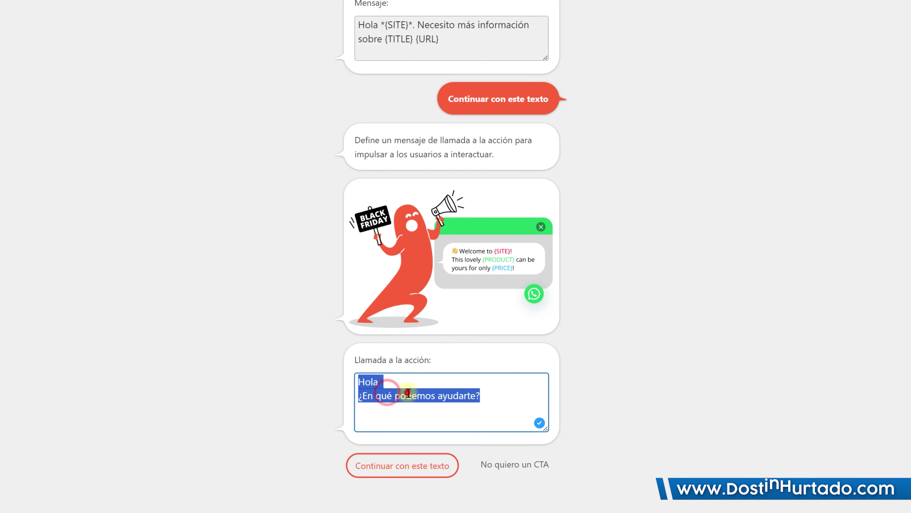
{"action": "left_click", "coordinate": [408, 392]}
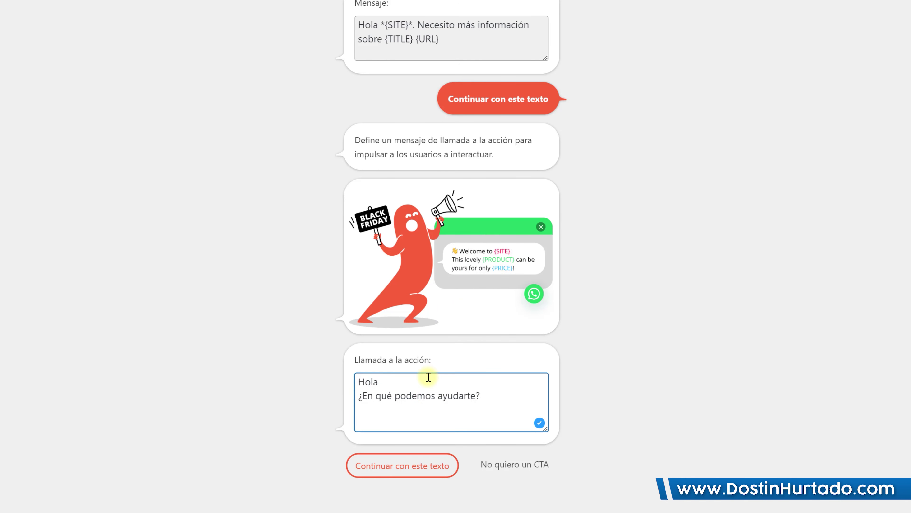
{"action": "left_click", "coordinate": [509, 465]}
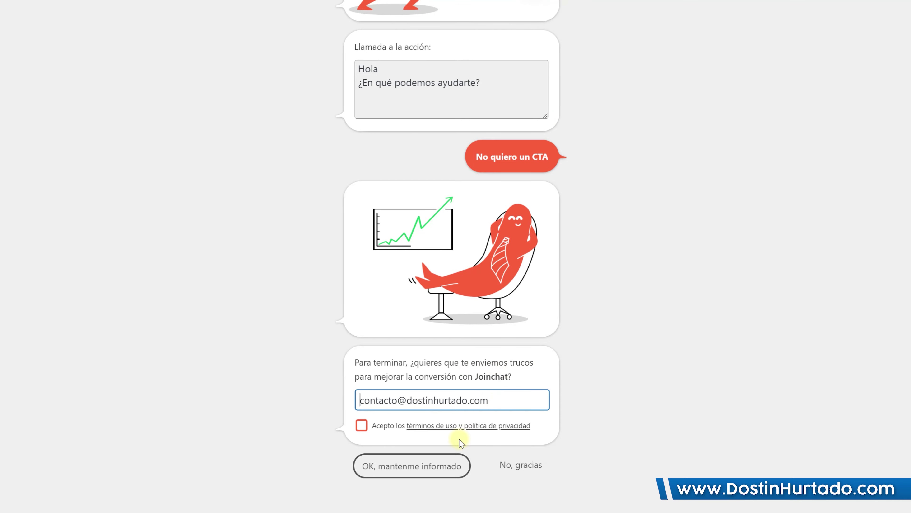
{"action": "left_click", "coordinate": [518, 478]}
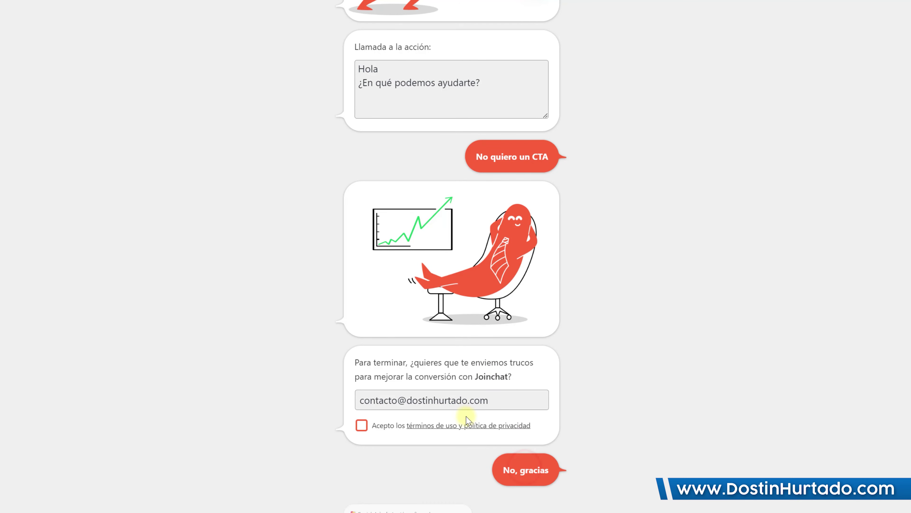
{"action": "left_click", "coordinate": [374, 472]}
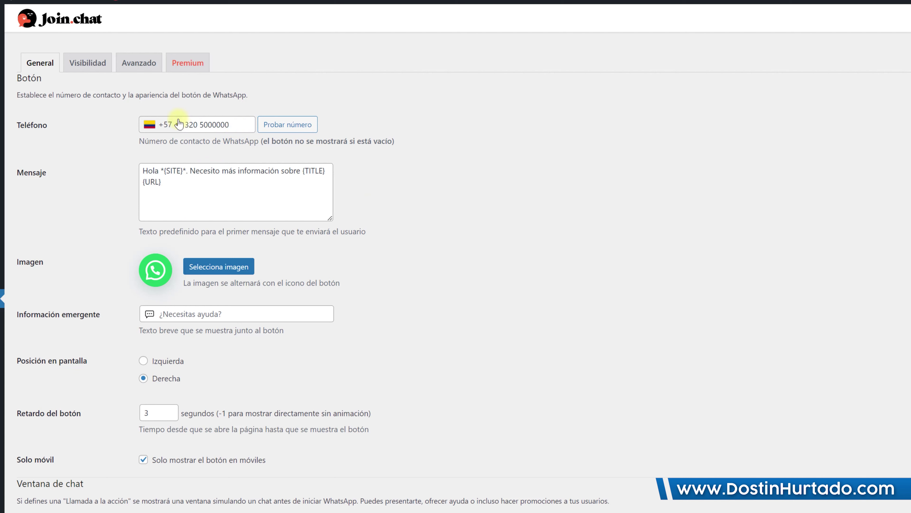
Step: Set the Información emergente text to '¿Podemos Ayudarte?' and uncheck Solo móvil
{"action": "triple_click", "coordinate": [192, 187]}
{"action": "left_click", "coordinate": [189, 187]}
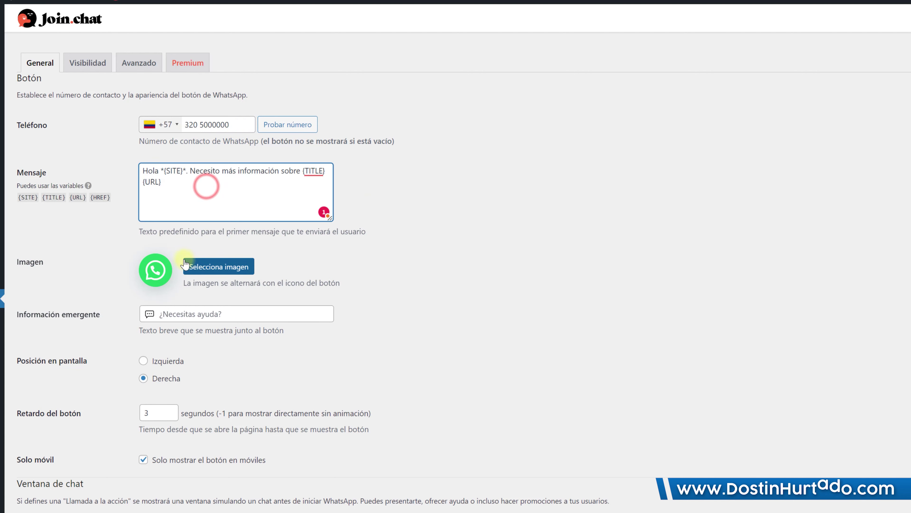
{"action": "left_click", "coordinate": [192, 312]}
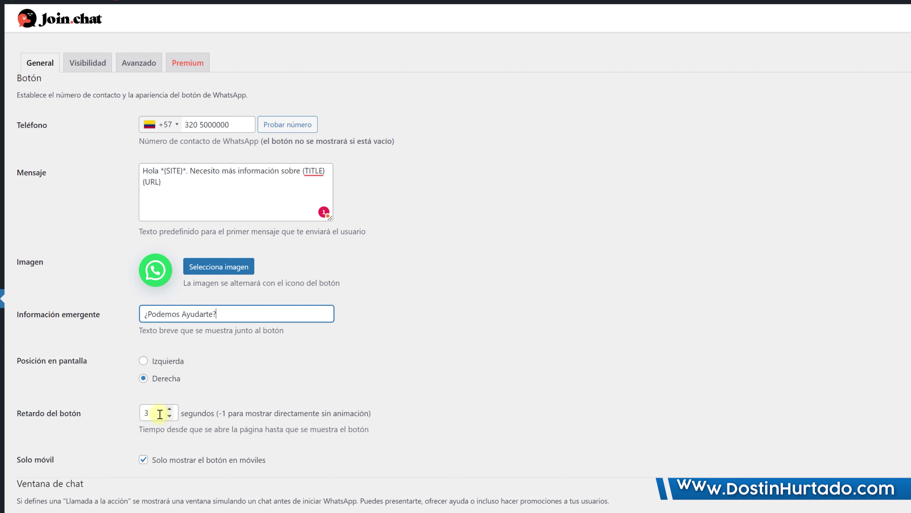
{"action": "left_click", "coordinate": [159, 414]}
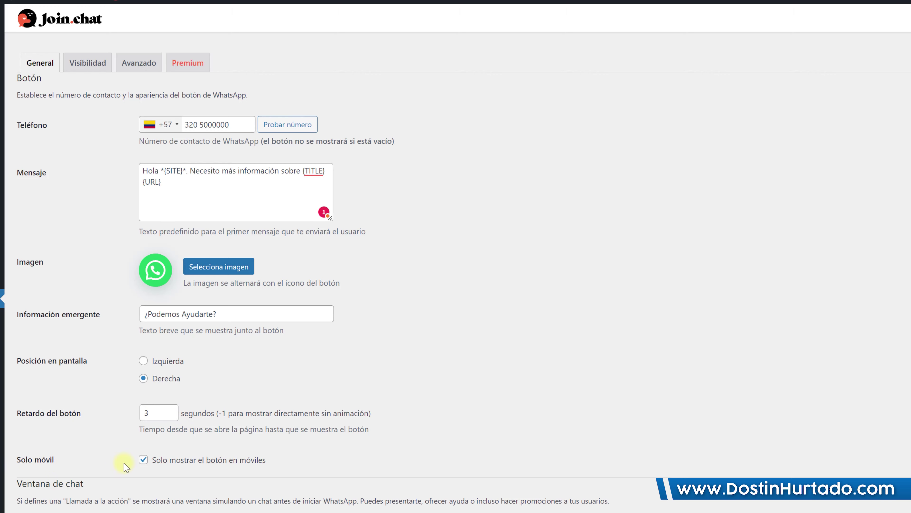
{"action": "left_click", "coordinate": [152, 463]}
{"action": "scroll", "coordinate": [152, 463], "scroll_direction": "down", "scroll_amount": 5}
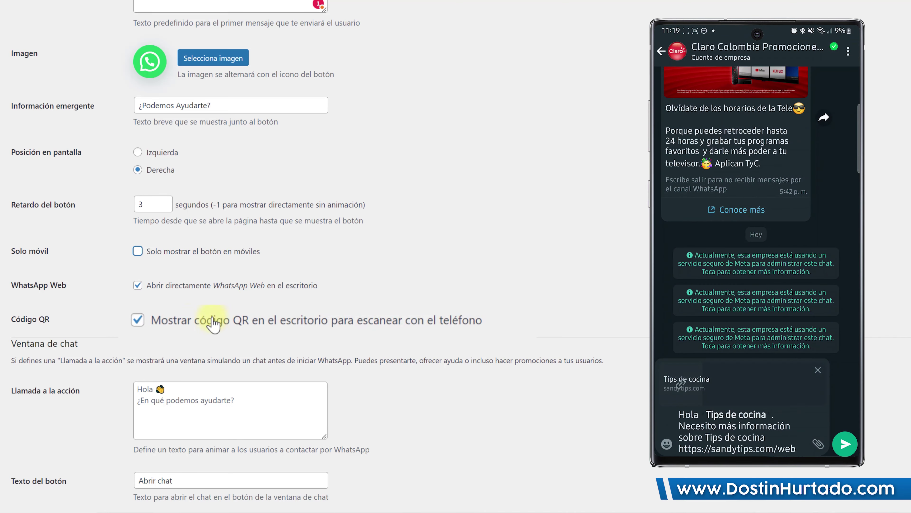
Step: Save the Joinchat settings and test the WhatsApp button on the live Tips de cocina site
{"action": "scroll", "coordinate": [248, 253], "scroll_direction": "down", "scroll_amount": 10}
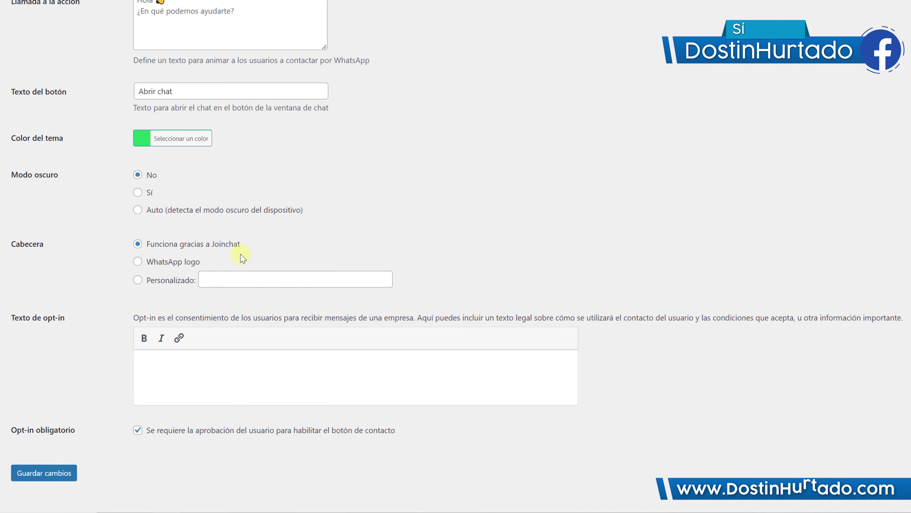
{"action": "left_click", "coordinate": [58, 456]}
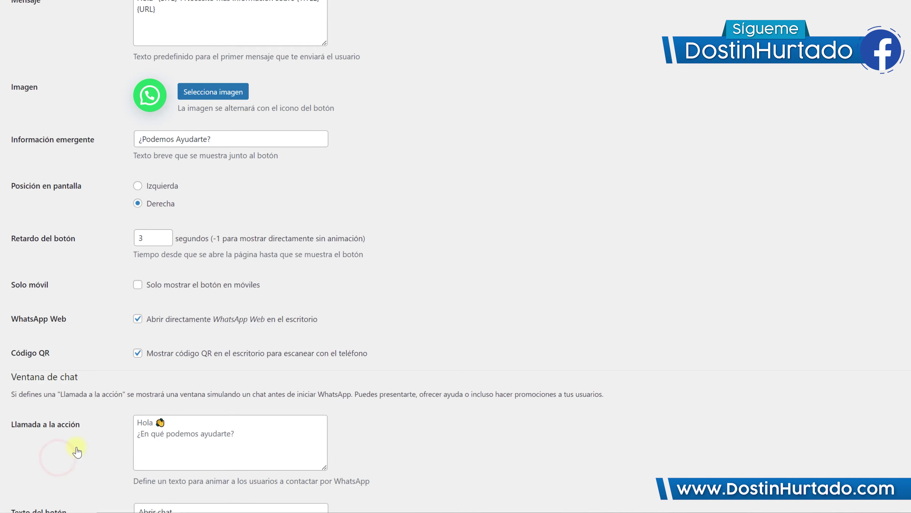
{"action": "left_click", "coordinate": [284, 6]}
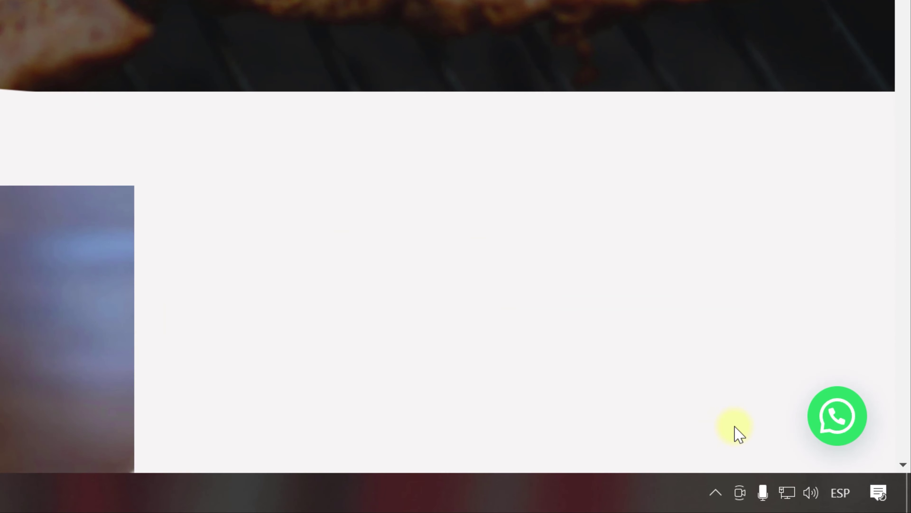
{"action": "left_click", "coordinate": [821, 433]}
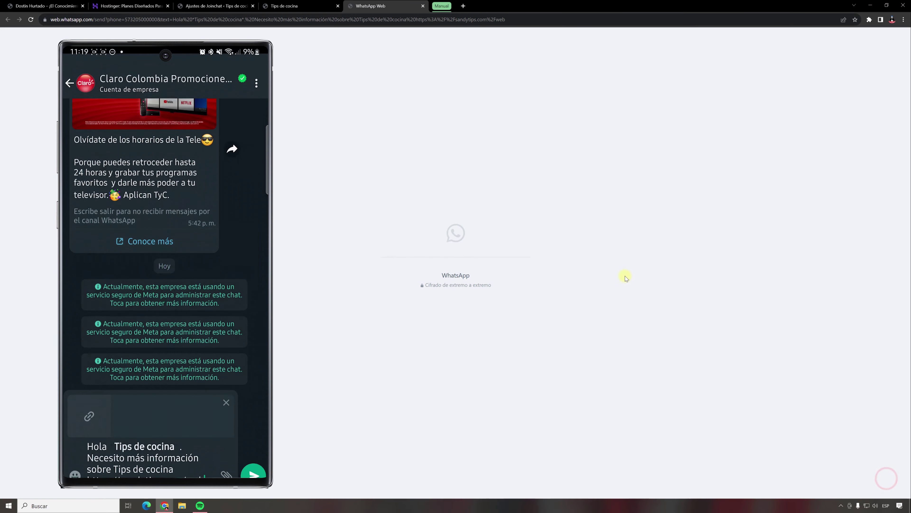
{"action": "left_click", "coordinate": [423, 6]}
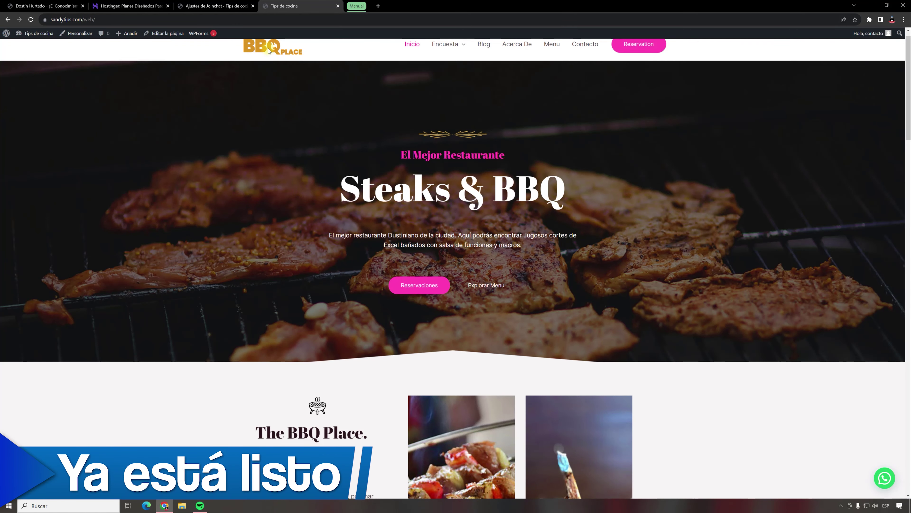
{"action": "left_click", "coordinate": [226, 7]}
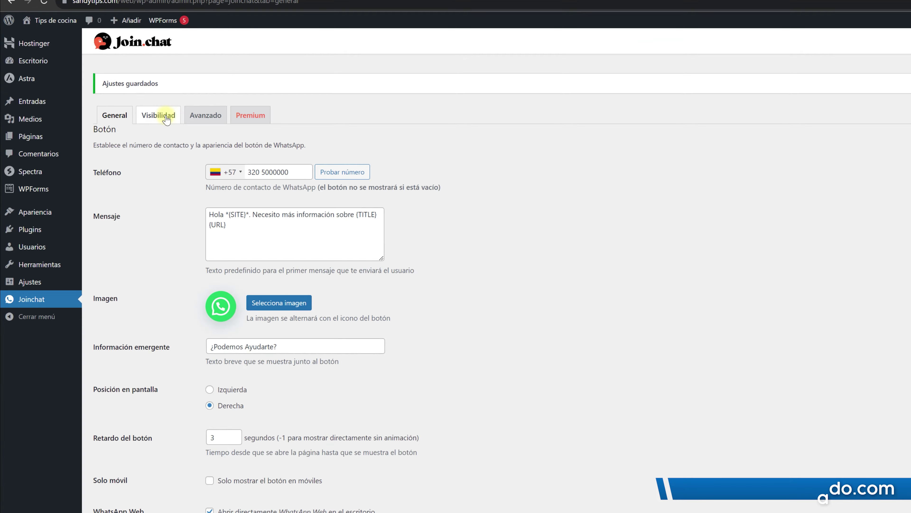
Step: On Visibilidad, make Global visible with every page type set to Heredar, and save
{"action": "left_click", "coordinate": [163, 119]}
{"action": "left_click", "coordinate": [101, 164]}
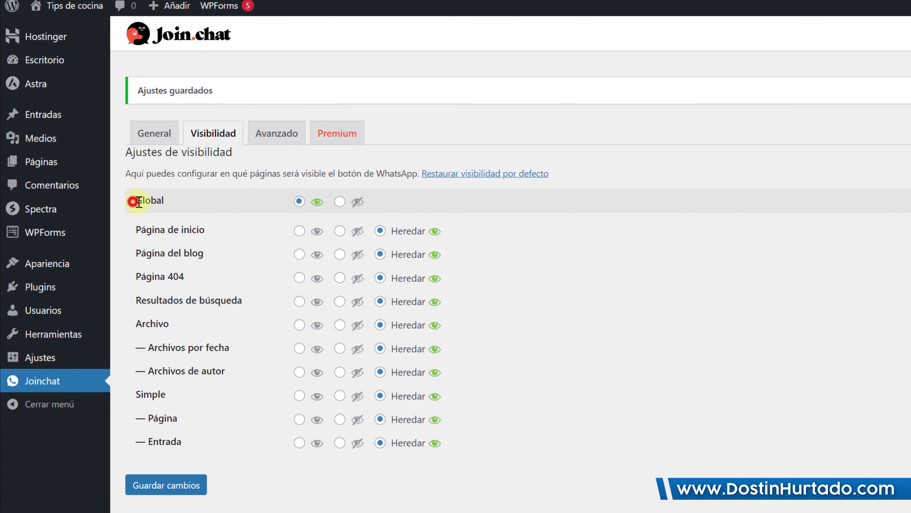
{"action": "left_click", "coordinate": [340, 201]}
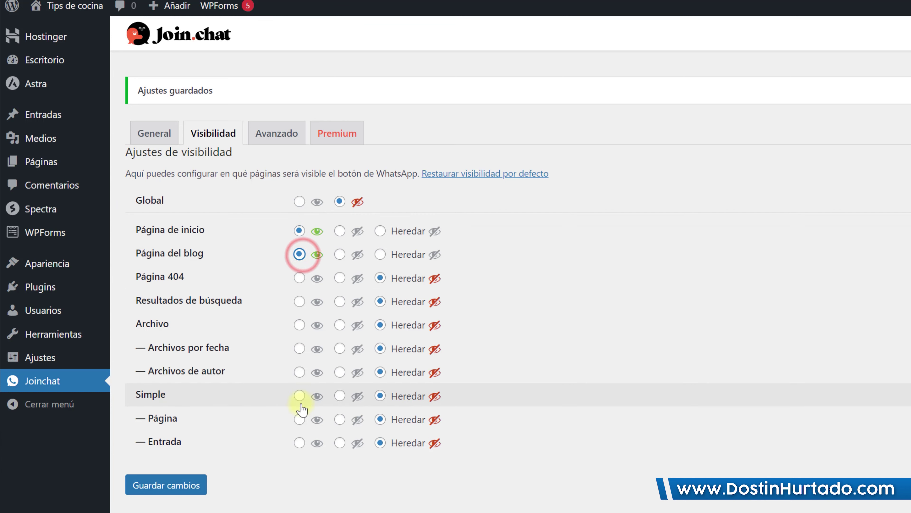
{"action": "left_click", "coordinate": [304, 443]}
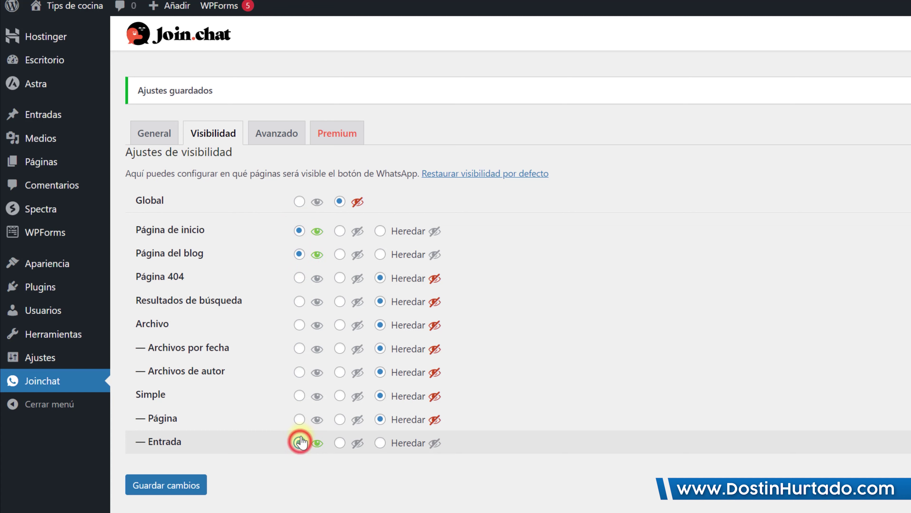
{"action": "left_click", "coordinate": [300, 201]}
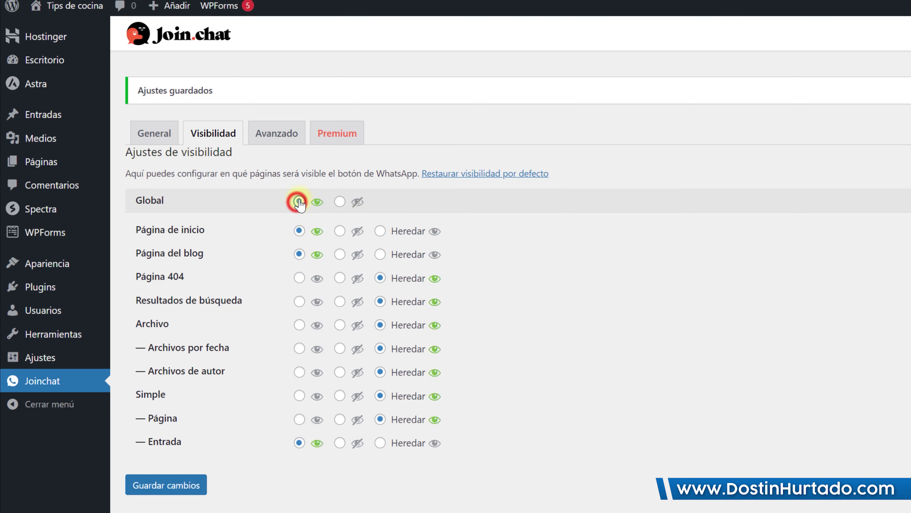
{"action": "left_click", "coordinate": [341, 230]}
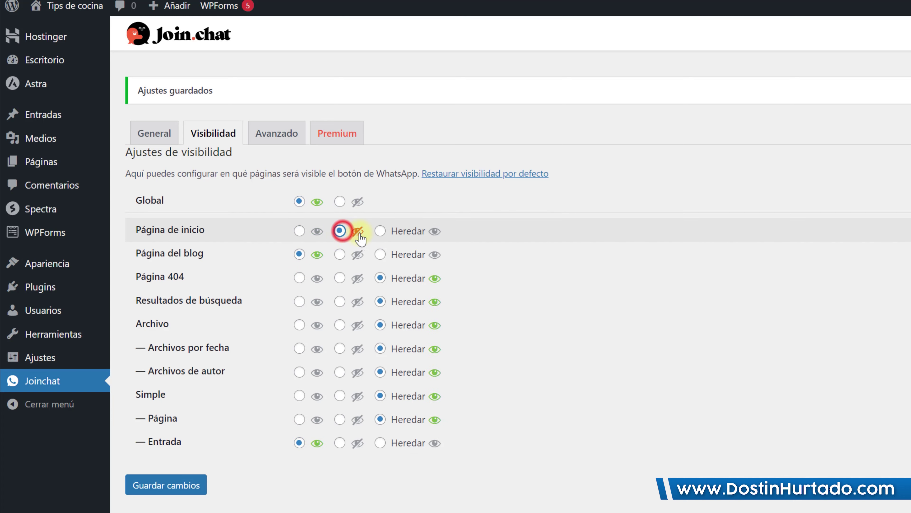
{"action": "left_click", "coordinate": [380, 231]}
{"action": "left_click", "coordinate": [380, 254]}
{"action": "left_click", "coordinate": [381, 443]}
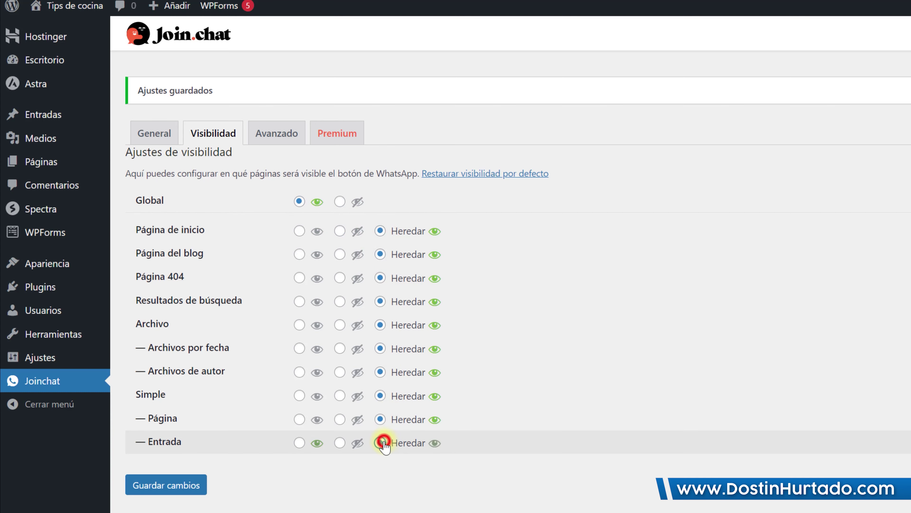
{"action": "left_click", "coordinate": [299, 201]}
{"action": "left_click", "coordinate": [177, 478]}
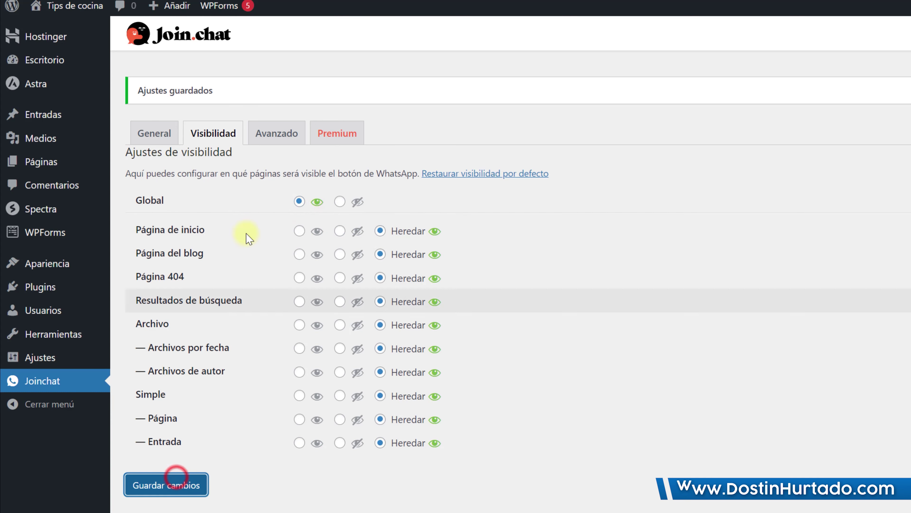
{"action": "left_click", "coordinate": [155, 135]}
Step: Paste the two-line Llamada a la acción message and choose a Personalizado chat header
{"action": "scroll", "coordinate": [545, 342], "scroll_direction": "down", "scroll_amount": 1}
{"action": "scroll", "coordinate": [545, 343], "scroll_direction": "down", "scroll_amount": 11}
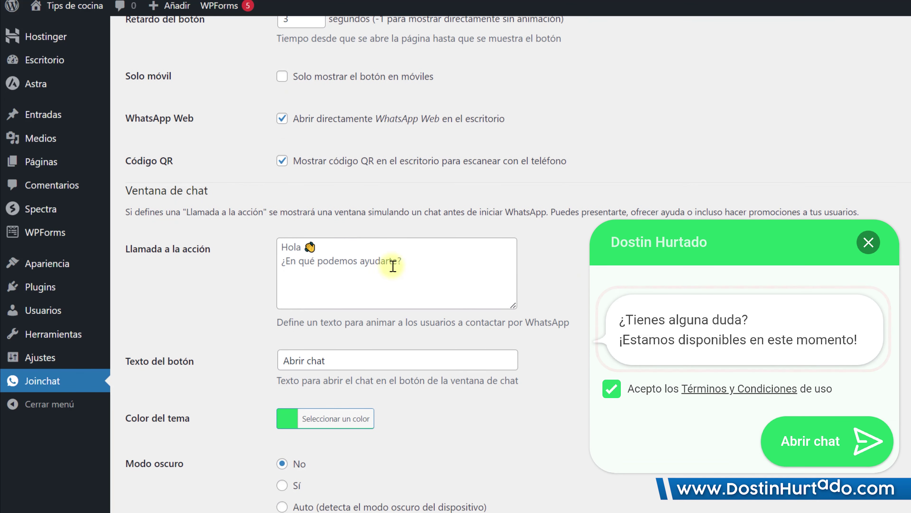
{"action": "left_click", "coordinate": [395, 260]}
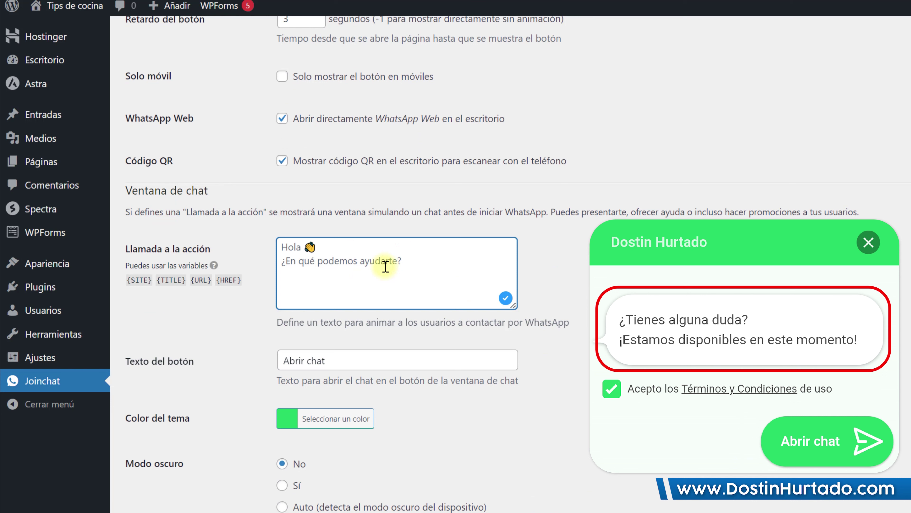
{"action": "type", "text": "¿Tienes alguna duda? ¡Estamos disponibles en este momento!"}
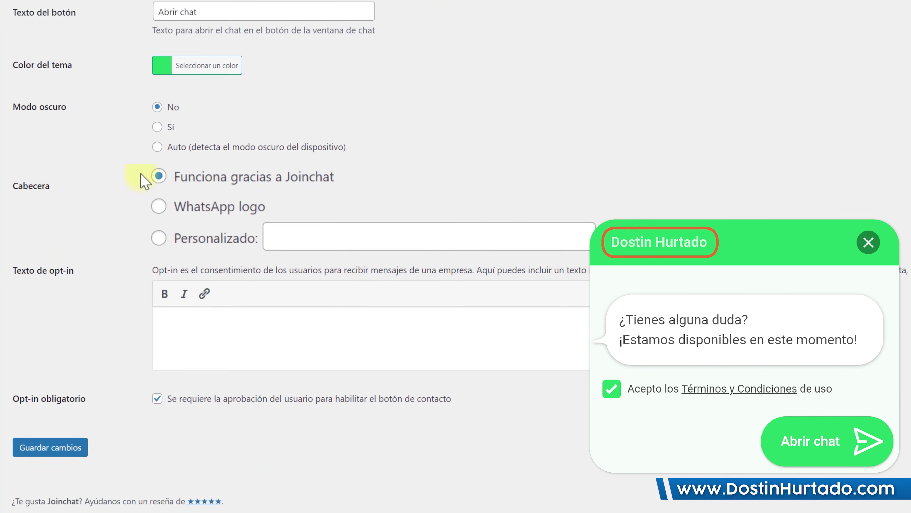
{"action": "left_click_drag", "start_coordinate": [361, 176], "coordinate": [258, 177]}
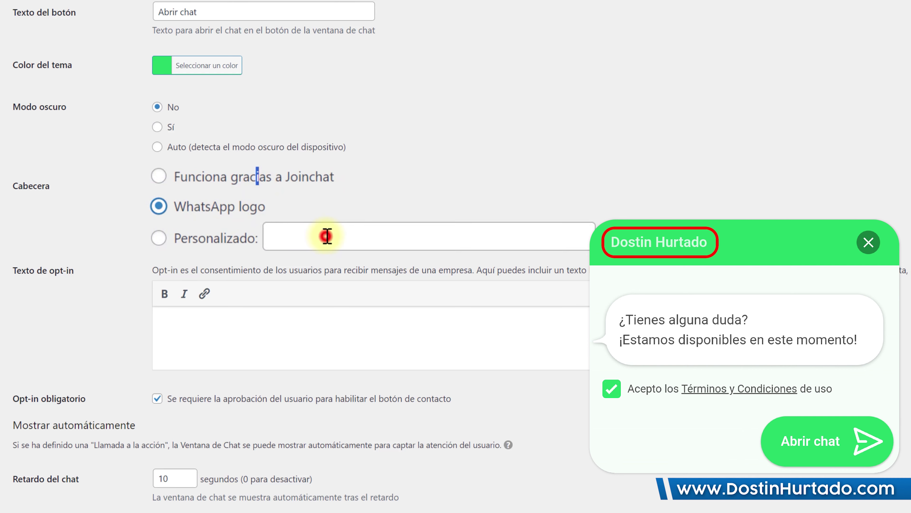
{"action": "left_click", "coordinate": [266, 225]}
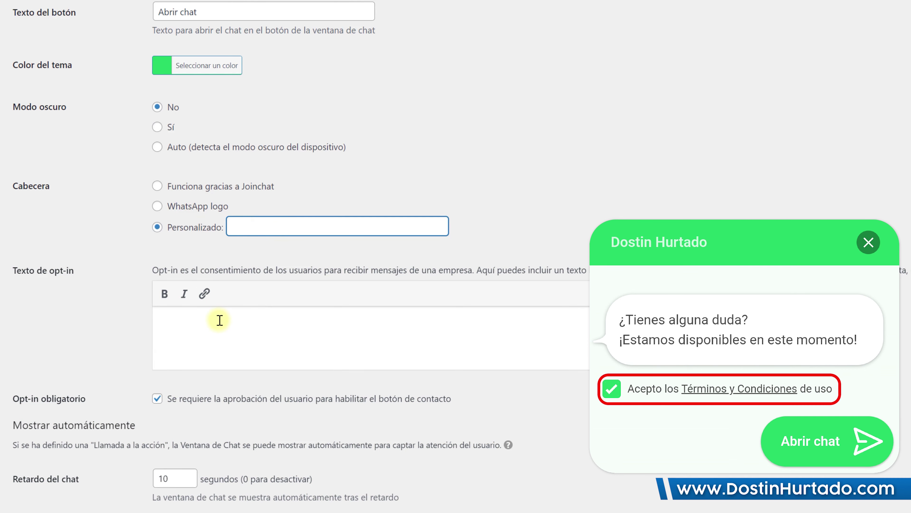
Step: Set the auto-open chat to a 5-second delay after 1 visit, and save
{"action": "scroll", "coordinate": [219, 320], "scroll_direction": "down", "scroll_amount": 5}
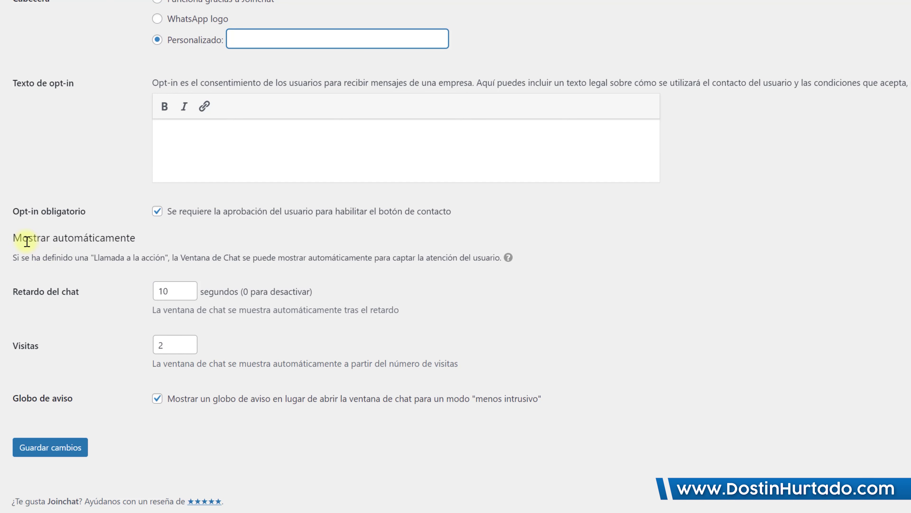
{"action": "left_click_drag", "start_coordinate": [22, 238], "coordinate": [130, 238]}
{"action": "left_click", "coordinate": [131, 237]}
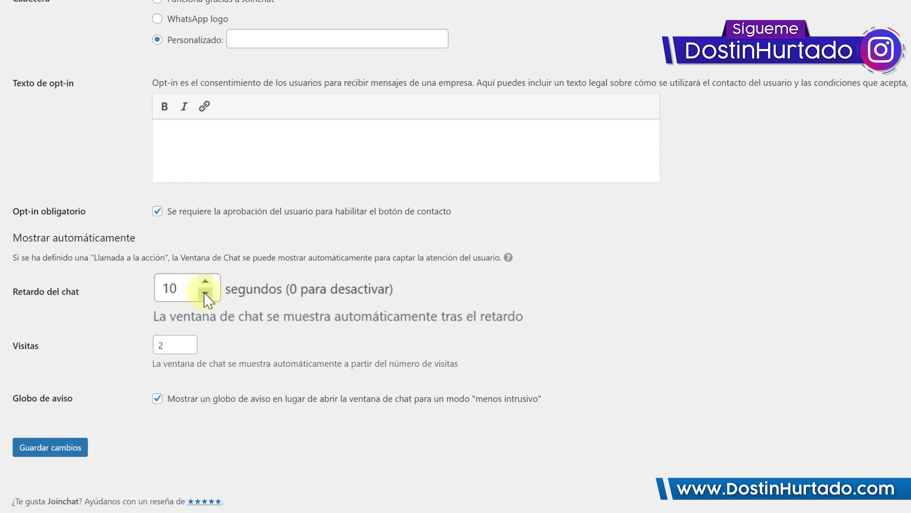
{"action": "left_click", "coordinate": [205, 293]}
{"action": "left_click", "coordinate": [206, 293]}
{"action": "left_click", "coordinate": [205, 293]}
{"action": "left_click", "coordinate": [206, 293]}
{"action": "left_click", "coordinate": [205, 292]}
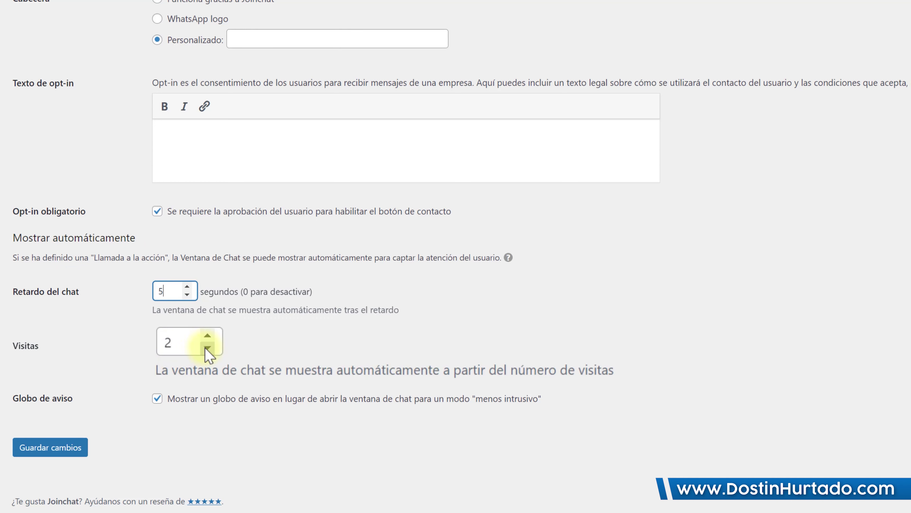
{"action": "left_click", "coordinate": [207, 347]}
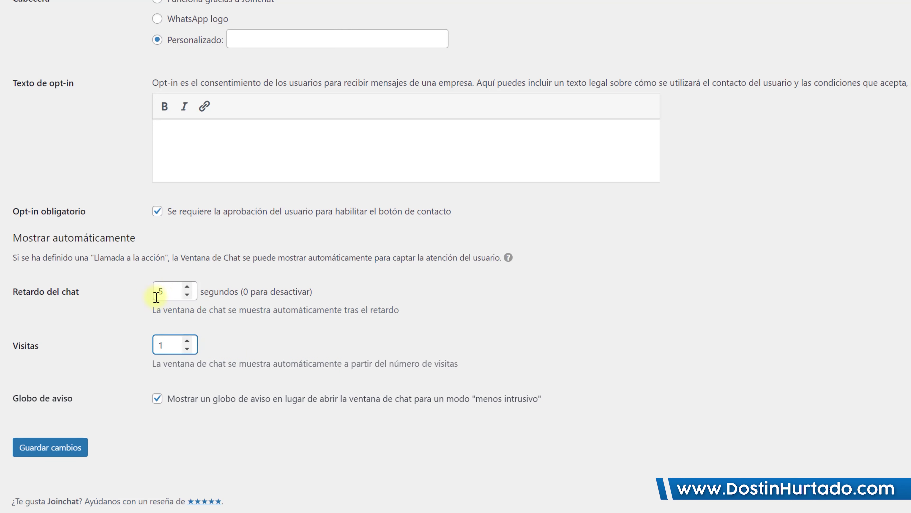
{"action": "left_click", "coordinate": [63, 448]}
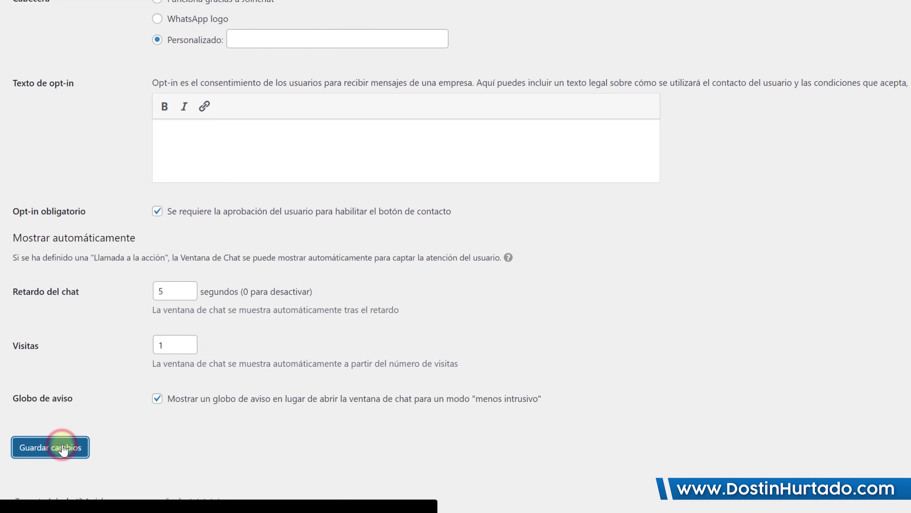
{"action": "left_click", "coordinate": [281, 6]}
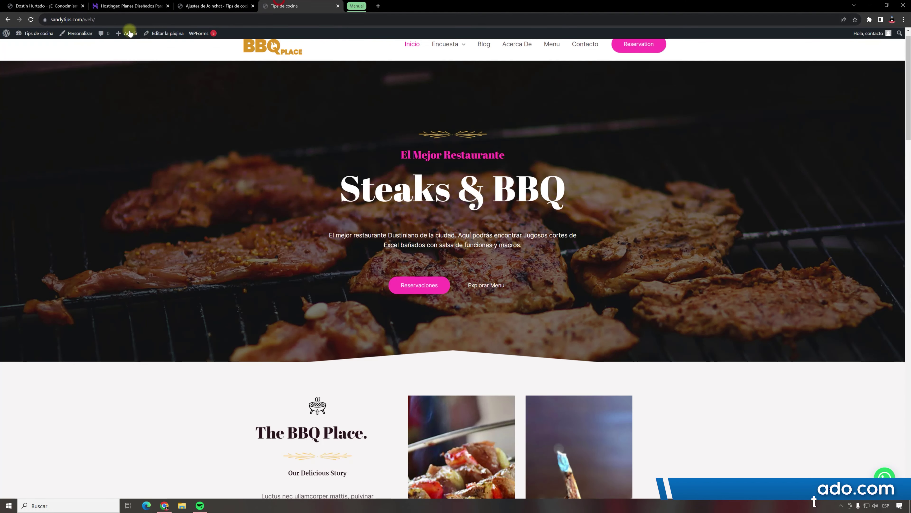
{"action": "left_click", "coordinate": [31, 20]}
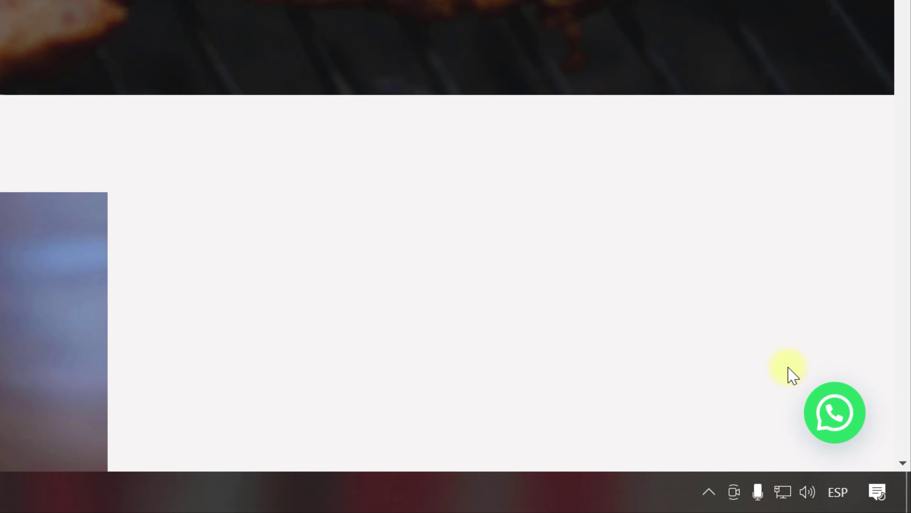
{"action": "left_click", "coordinate": [826, 405]}
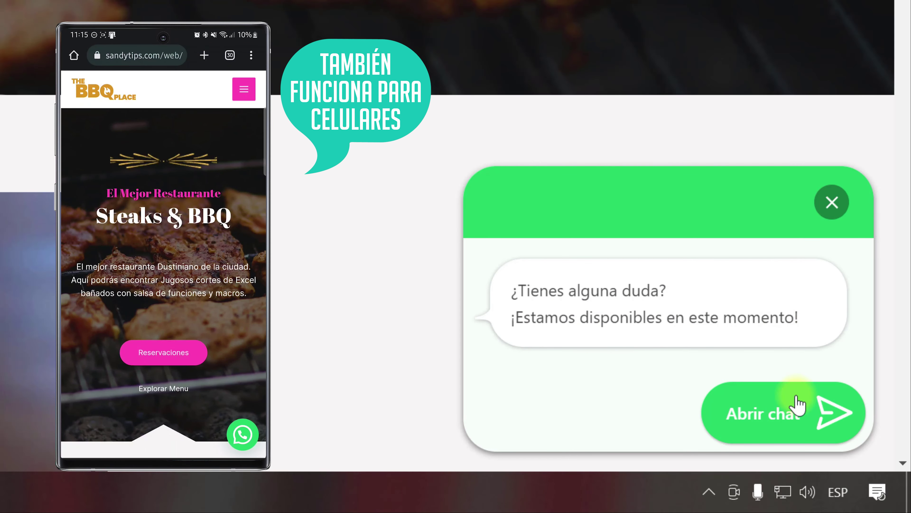
{"action": "mouse_move", "coordinate": [740, 423]}
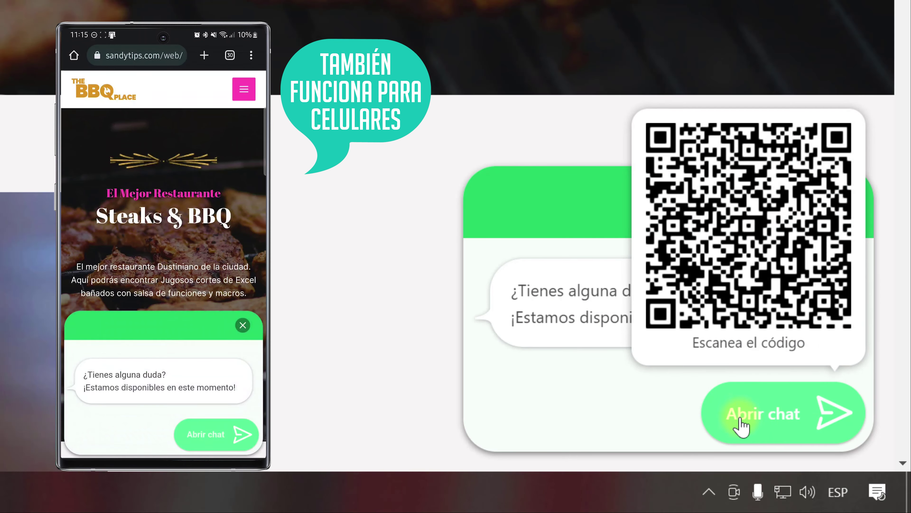
{"action": "left_click", "coordinate": [758, 424]}
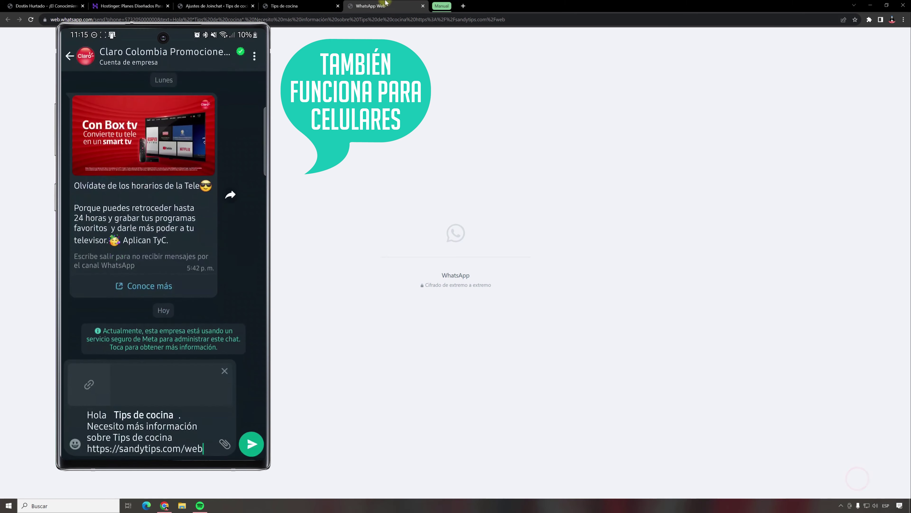
{"action": "left_click", "coordinate": [423, 5]}
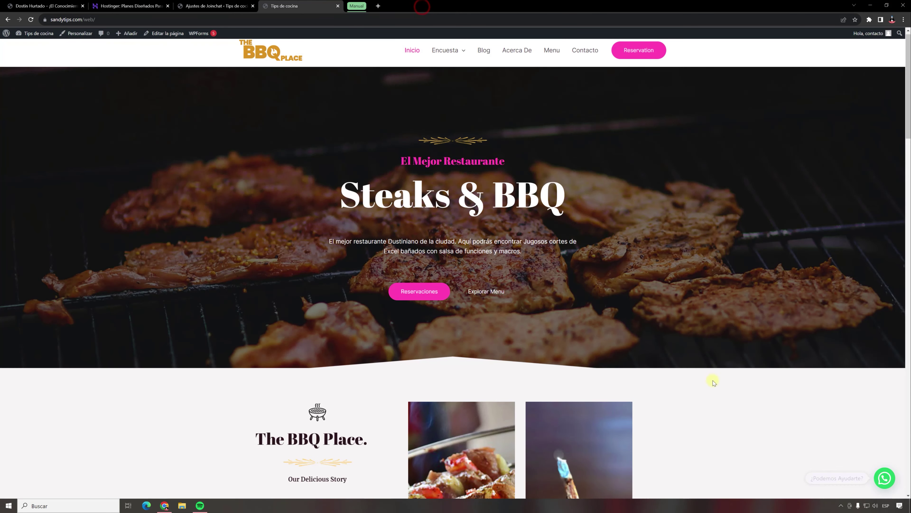
{"action": "left_click", "coordinate": [883, 478]}
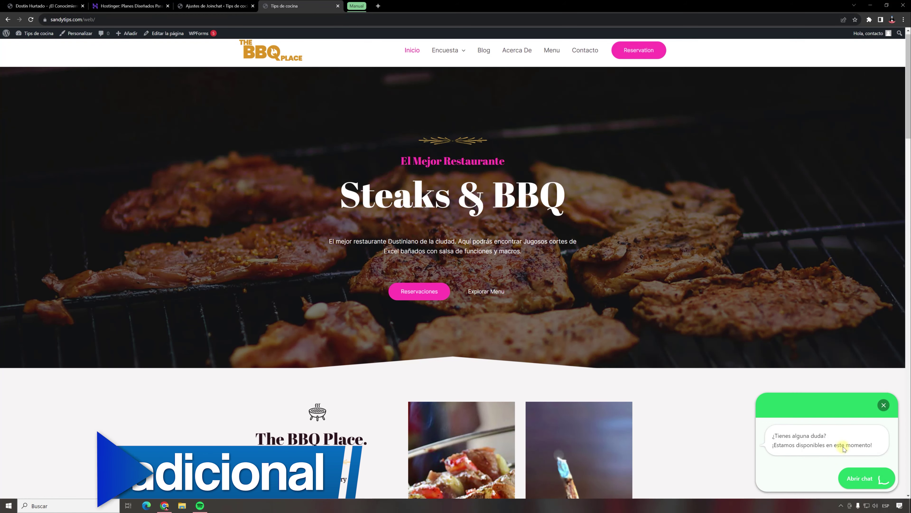
{"action": "left_click", "coordinate": [215, 5]}
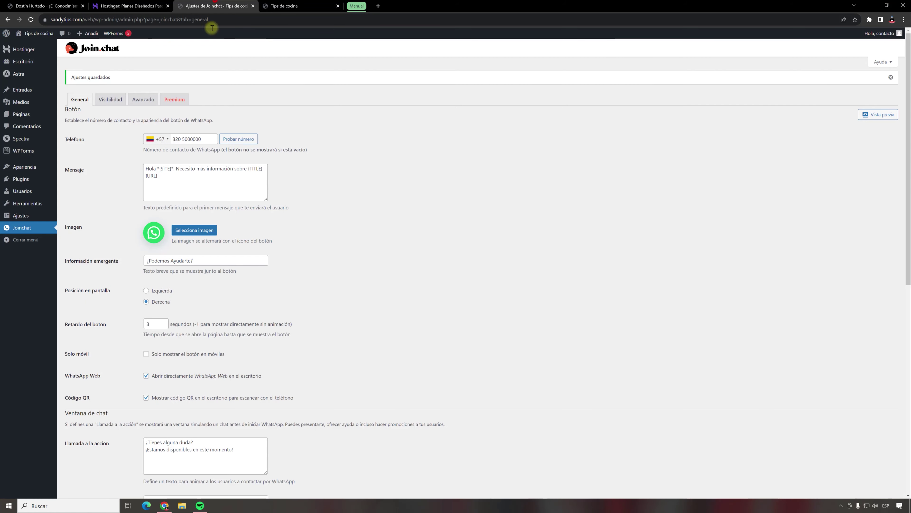
Step: Review the saved Joinchat settings, then expand the browser's Manual tab group
{"action": "scroll", "coordinate": [183, 205], "scroll_direction": "down", "scroll_amount": 7}
{"action": "left_click_drag", "start_coordinate": [241, 206], "coordinate": [132, 189]}
{"action": "left_click", "coordinate": [193, 203]}
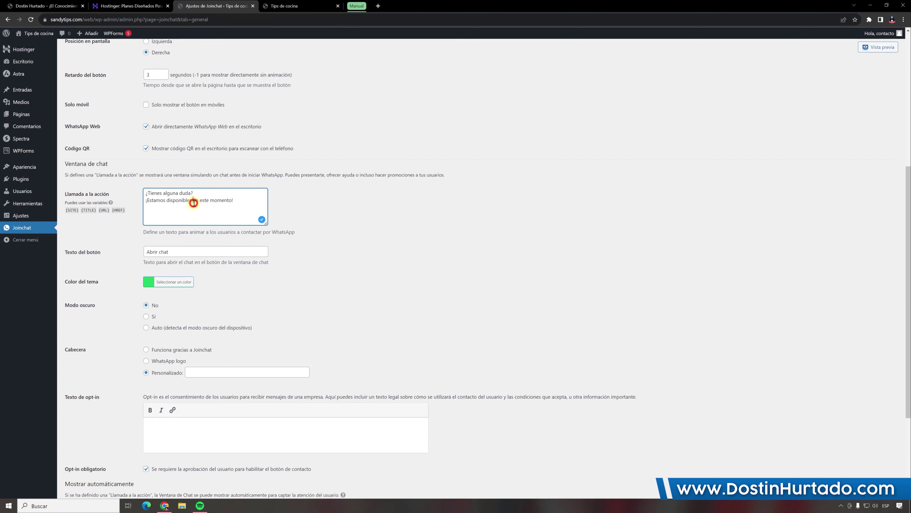
{"action": "left_click", "coordinate": [188, 211]}
{"action": "scroll", "coordinate": [201, 211], "scroll_direction": "down", "scroll_amount": 1}
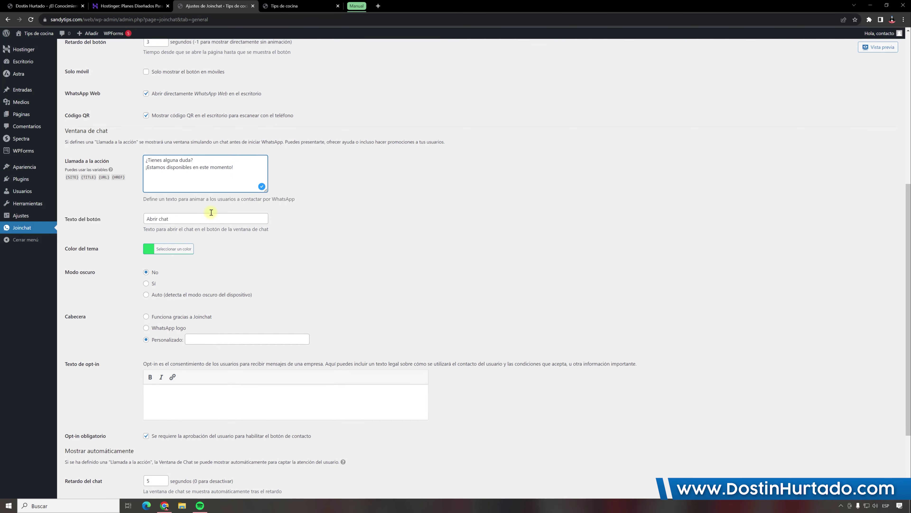
{"action": "scroll", "coordinate": [302, 230], "scroll_direction": "down", "scroll_amount": 3}
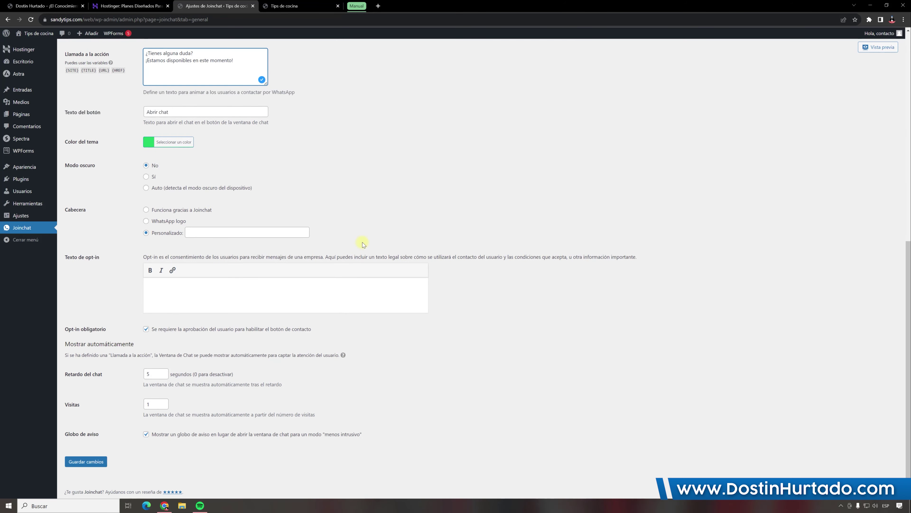
{"action": "scroll", "coordinate": [363, 242], "scroll_direction": "up", "scroll_amount": 10}
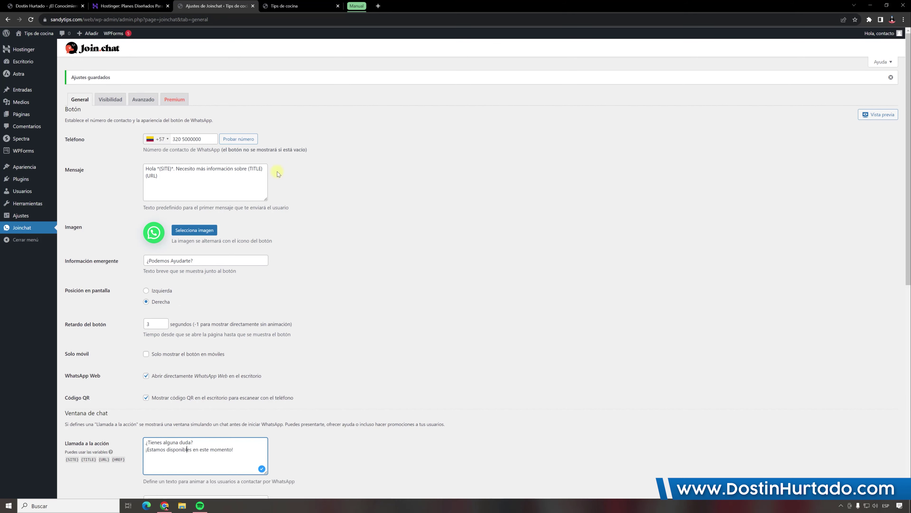
{"action": "left_click", "coordinate": [357, 6]}
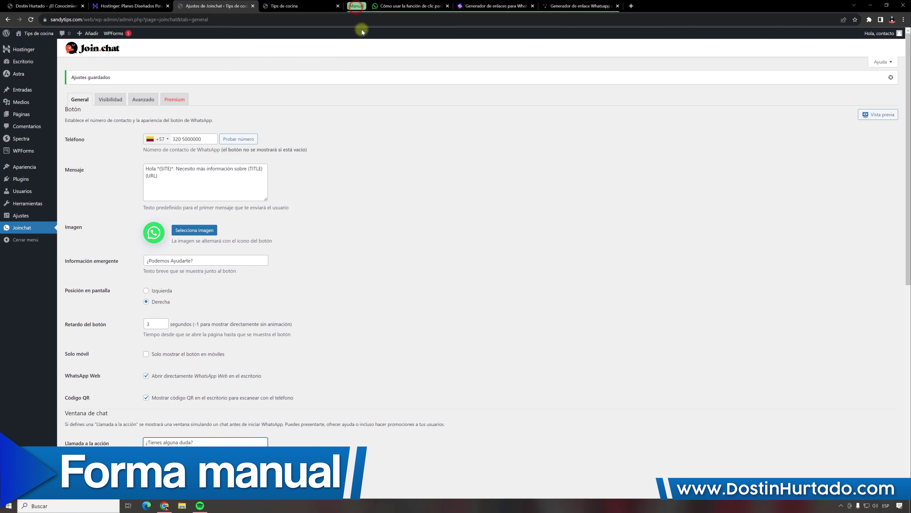
Step: Review the click-to-chat help article's correct and incorrect wa.me link formats
{"action": "left_click", "coordinate": [404, 6]}
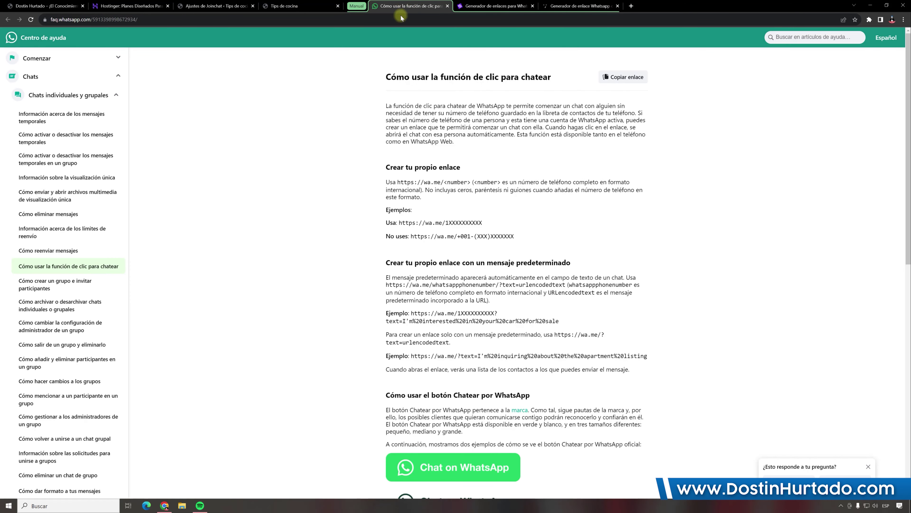
{"action": "left_click_drag", "start_coordinate": [90, 19], "coordinate": [67, 19]}
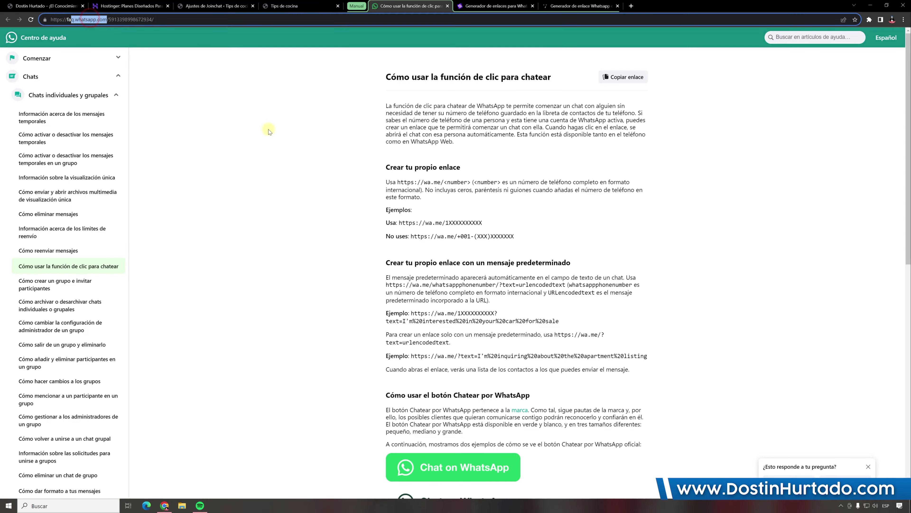
{"action": "left_click_drag", "start_coordinate": [399, 223], "coordinate": [462, 232]}
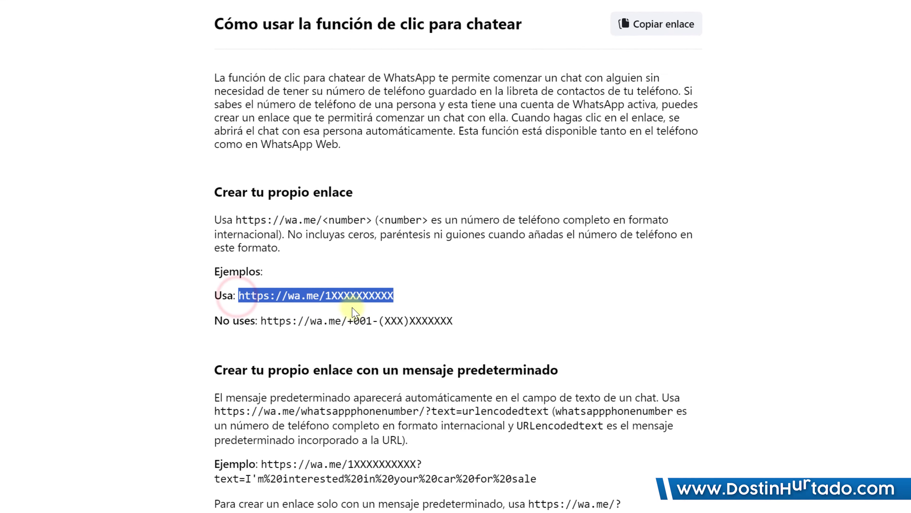
{"action": "left_click_drag", "start_coordinate": [265, 320], "coordinate": [403, 321]}
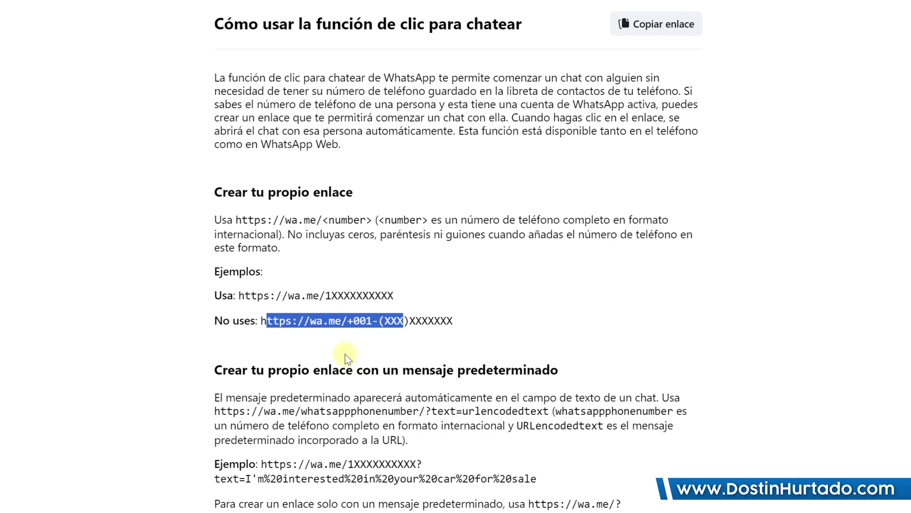
{"action": "left_click", "coordinate": [294, 327]}
{"action": "left_click_drag", "start_coordinate": [309, 321], "coordinate": [395, 321]}
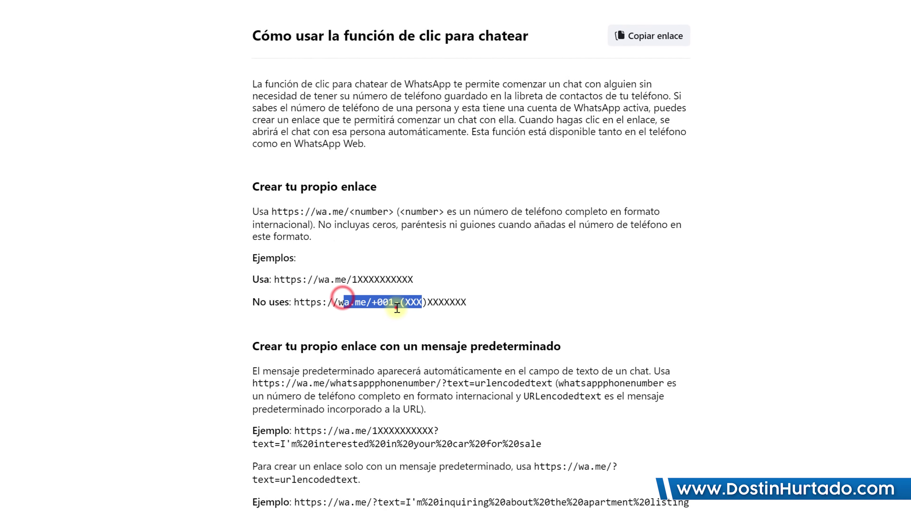
{"action": "left_click", "coordinate": [375, 323]}
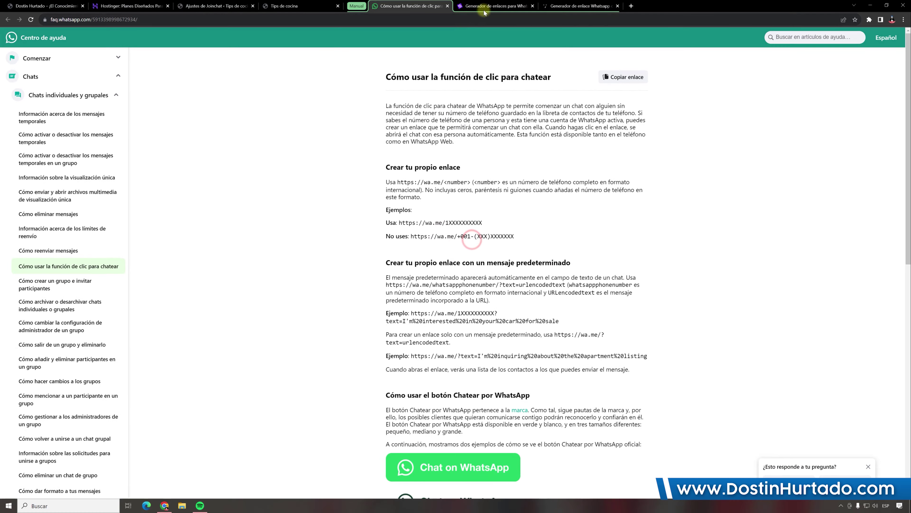
{"action": "left_click", "coordinate": [484, 11]}
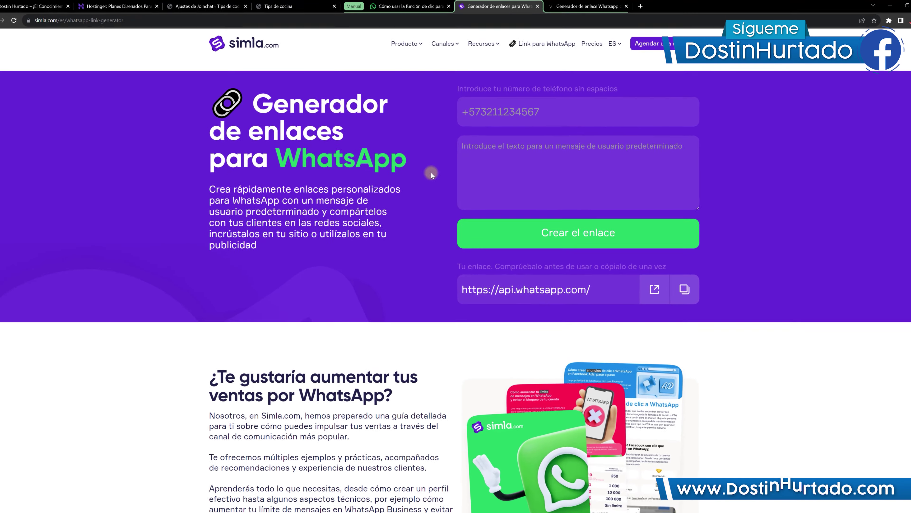
Step: Generate a WhatsApp link with the contact number and message '¡Hola!', and copy it
{"action": "left_click", "coordinate": [508, 55]}
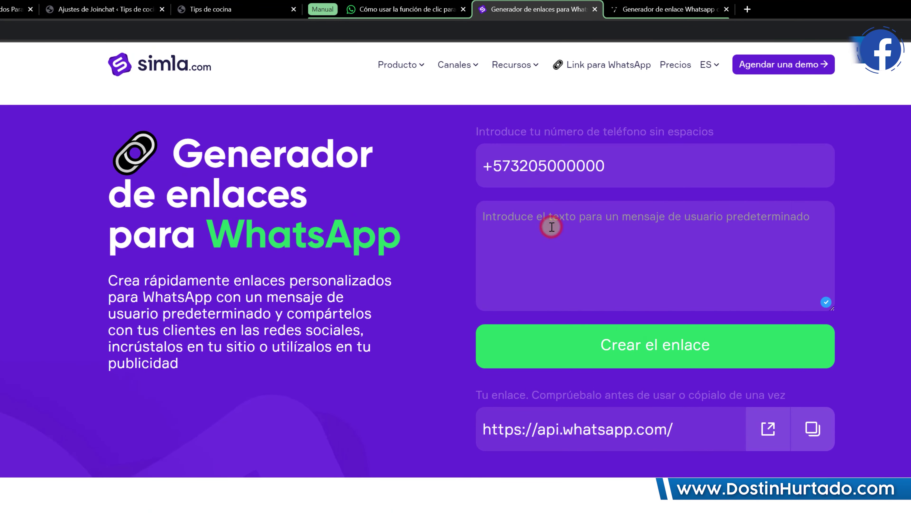
{"action": "type", "text": "Hola!"}
{"action": "key", "text": "Home"}
{"action": "type", "text": "¡"}
{"action": "left_click", "coordinate": [650, 357]}
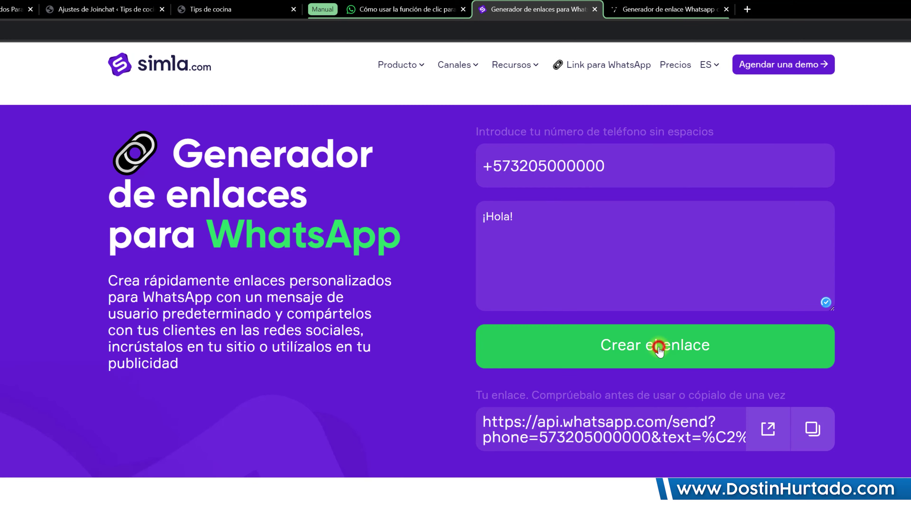
{"action": "left_click", "coordinate": [815, 431]}
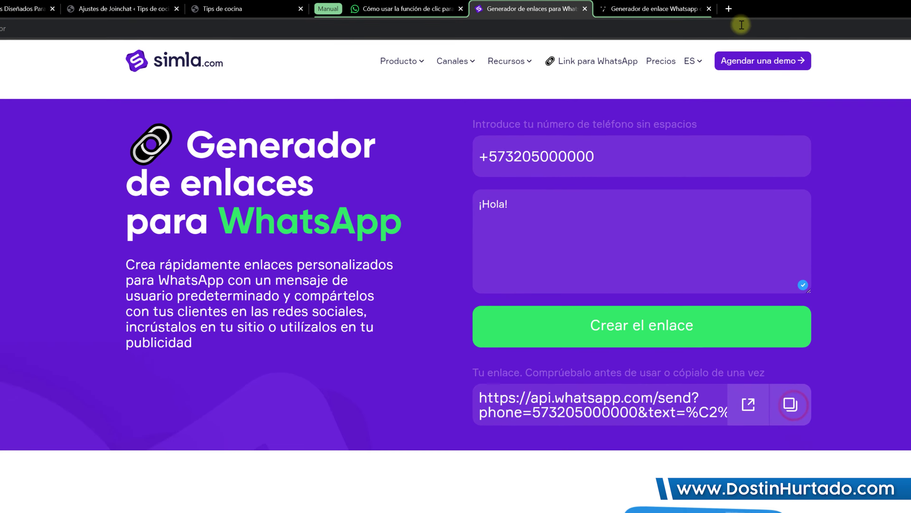
Step: Test the copied WhatsApp link in a new tab, then return to the Joinchat settings
{"action": "left_click", "coordinate": [748, 9]}
{"action": "key", "text": "ctrl+v"}
{"action": "key", "text": "Return"}
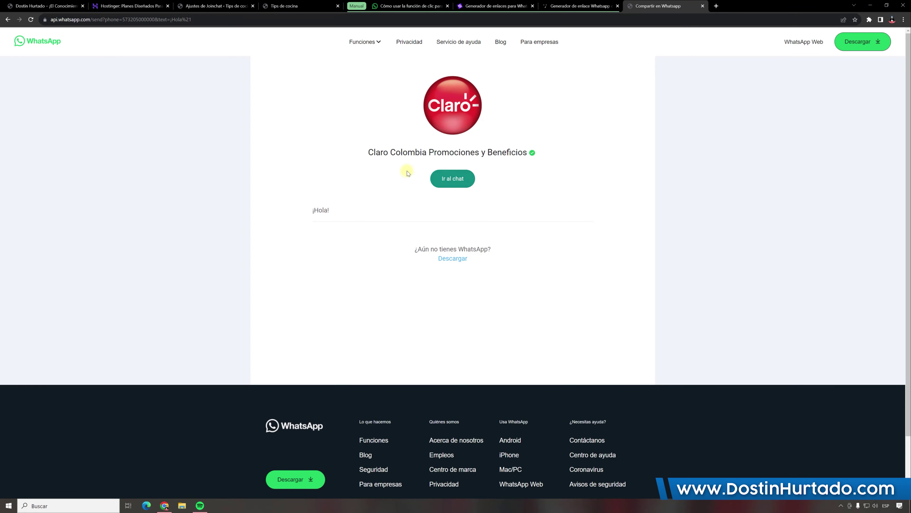
{"action": "left_click", "coordinate": [703, 6]}
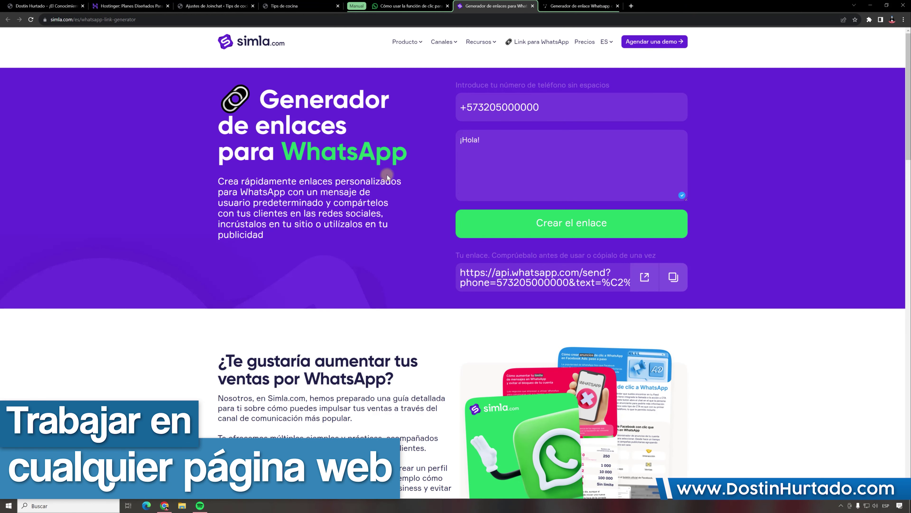
{"action": "left_click", "coordinate": [558, 7]}
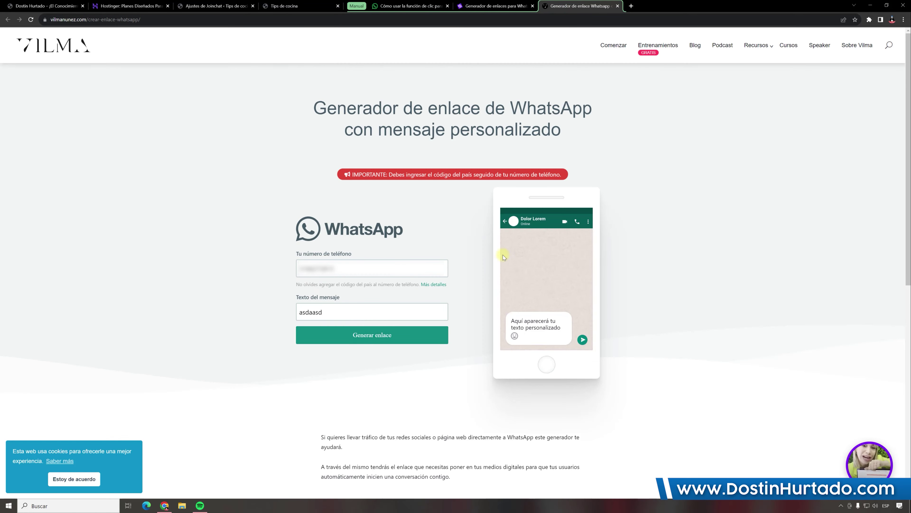
{"action": "left_click", "coordinate": [495, 7]}
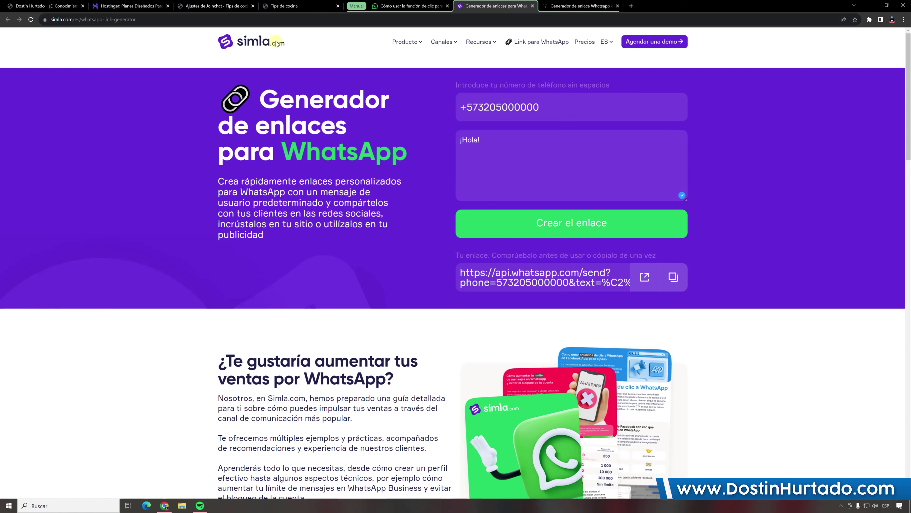
{"action": "left_click", "coordinate": [215, 6]}
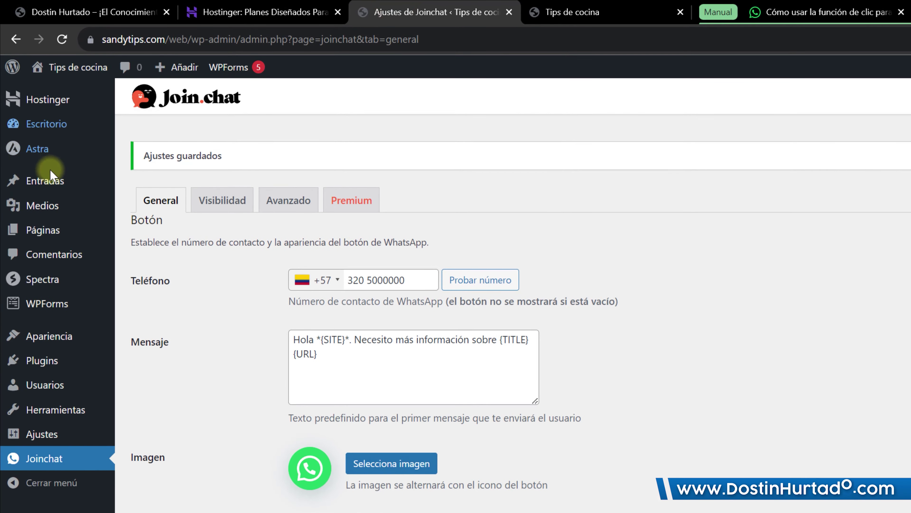
Step: In the pizza post, add a new paragraph '¡Contactenos!' below the intro and select it
{"action": "left_click", "coordinate": [48, 184]}
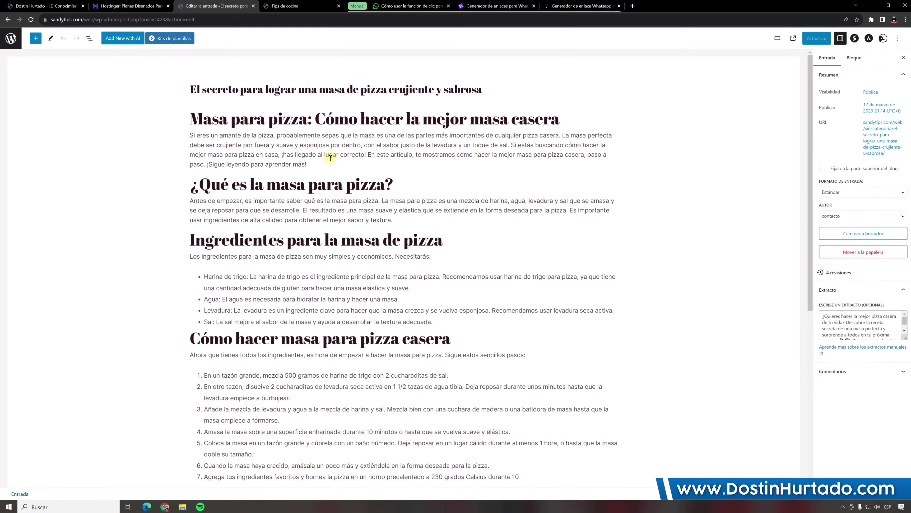
{"action": "left_click", "coordinate": [626, 327]}
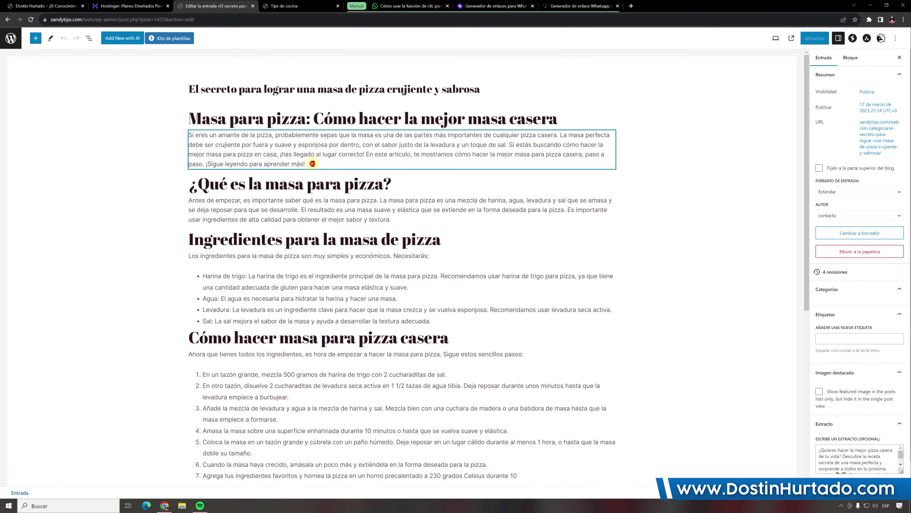
{"action": "key", "text": "Return"}
{"action": "type", "text": "¡Contactenos!"}
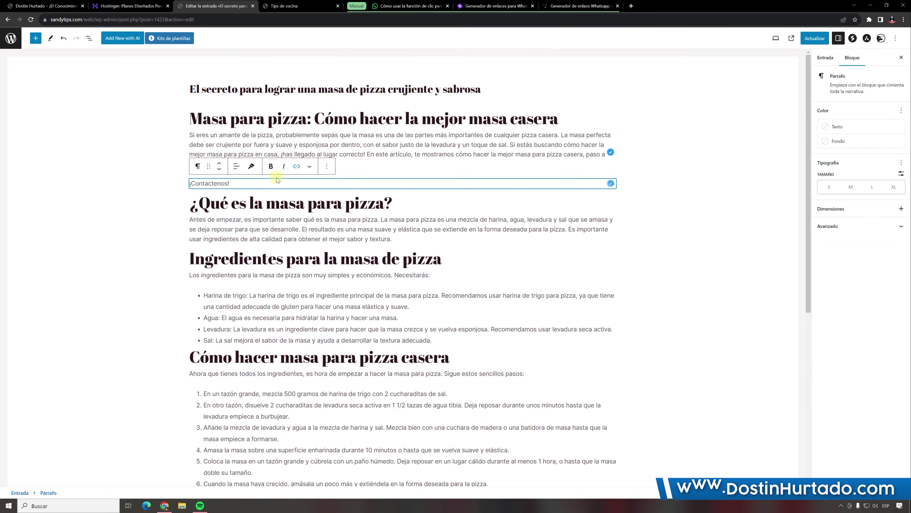
{"action": "left_click_drag", "start_coordinate": [235, 183], "coordinate": [190, 183]}
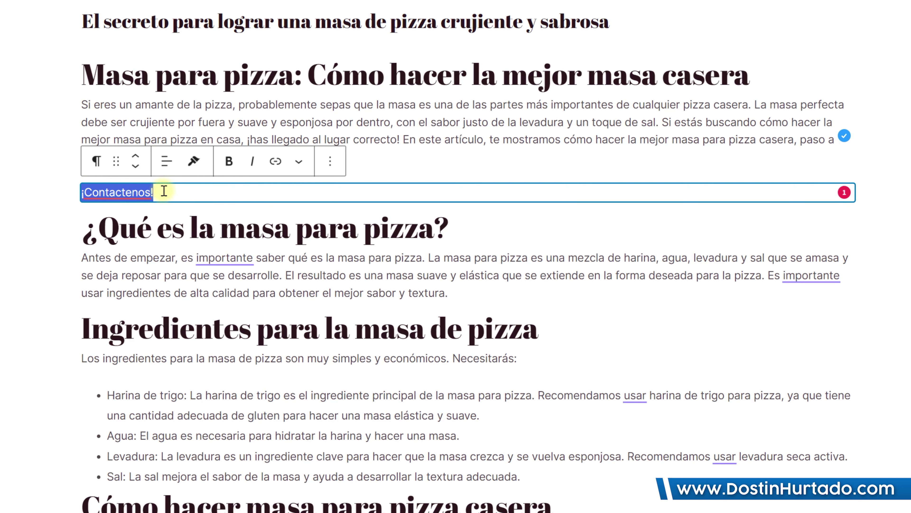
Step: Link '¡Contactenos!' to the copied WhatsApp URL, opening in a new tab, and update the post
{"action": "left_click", "coordinate": [284, 161]}
{"action": "key", "text": "ctrl+v"}
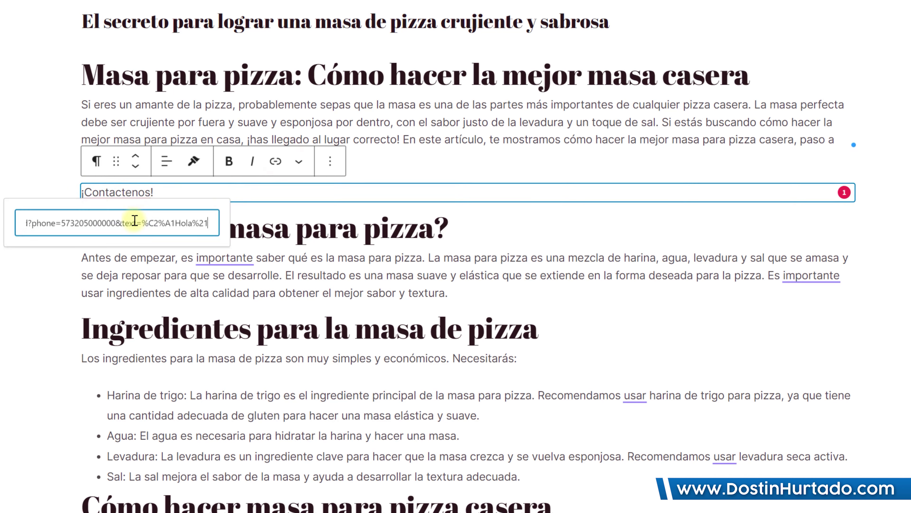
{"action": "left_click", "coordinate": [142, 250]}
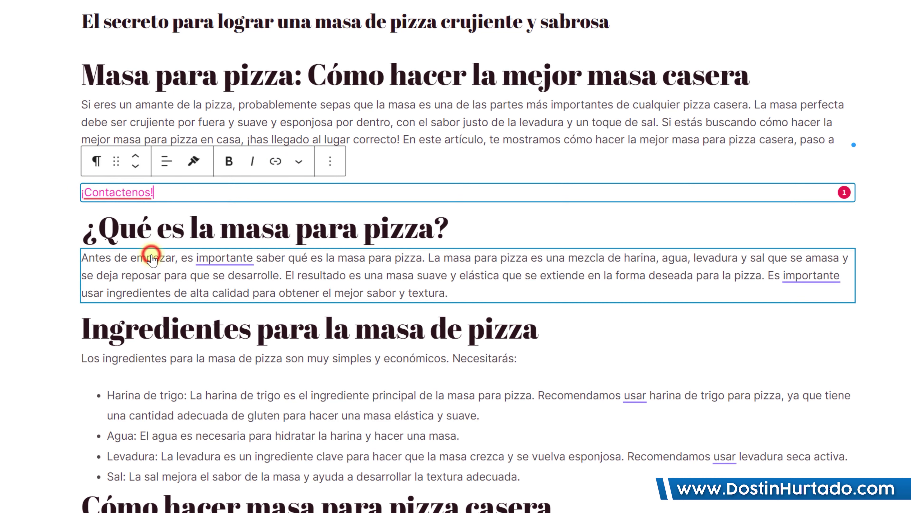
{"action": "left_click", "coordinate": [133, 196]}
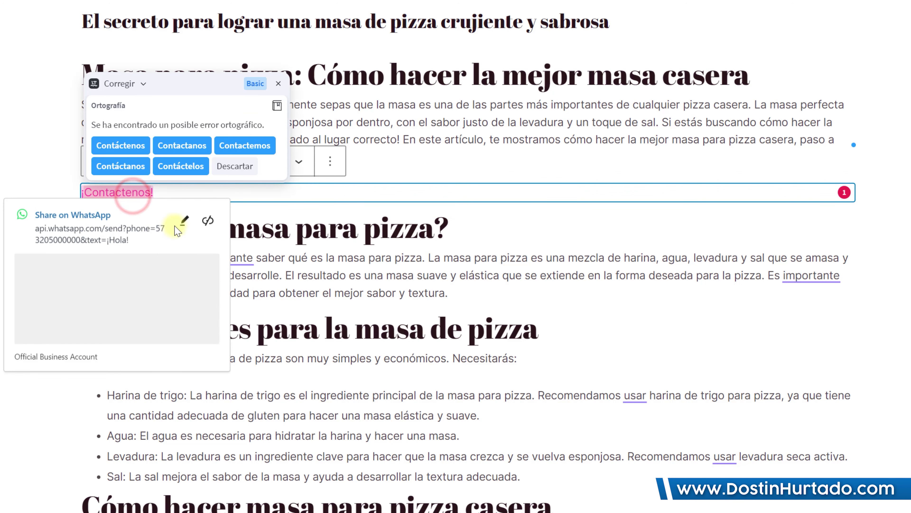
{"action": "left_click", "coordinate": [186, 219]}
{"action": "left_click", "coordinate": [60, 320]}
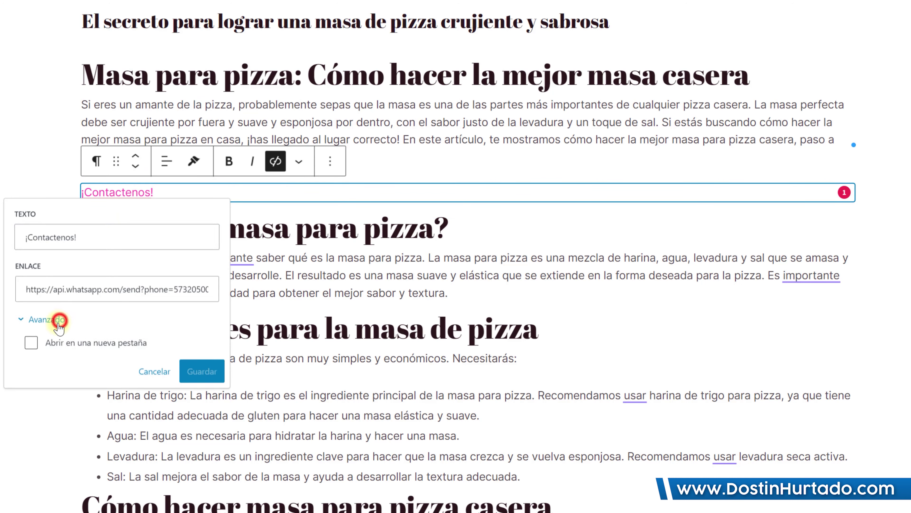
{"action": "left_click", "coordinate": [32, 344]}
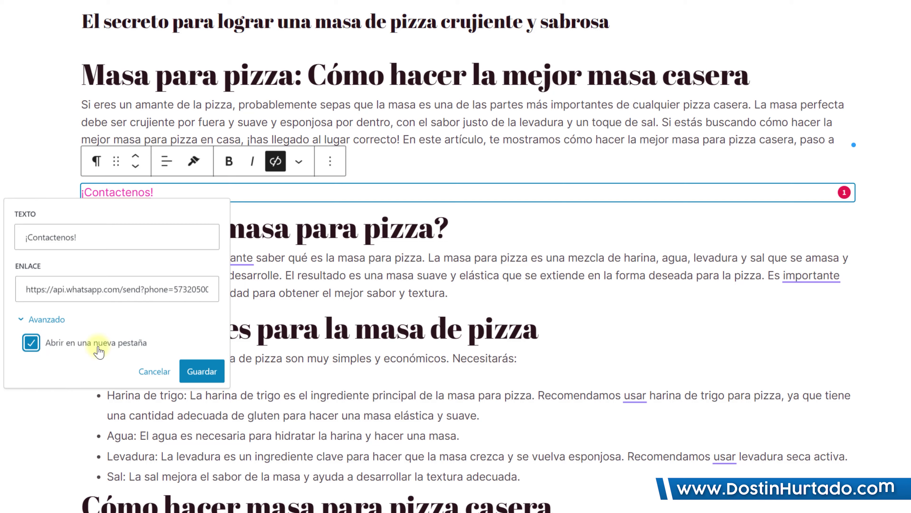
{"action": "left_click", "coordinate": [199, 372]}
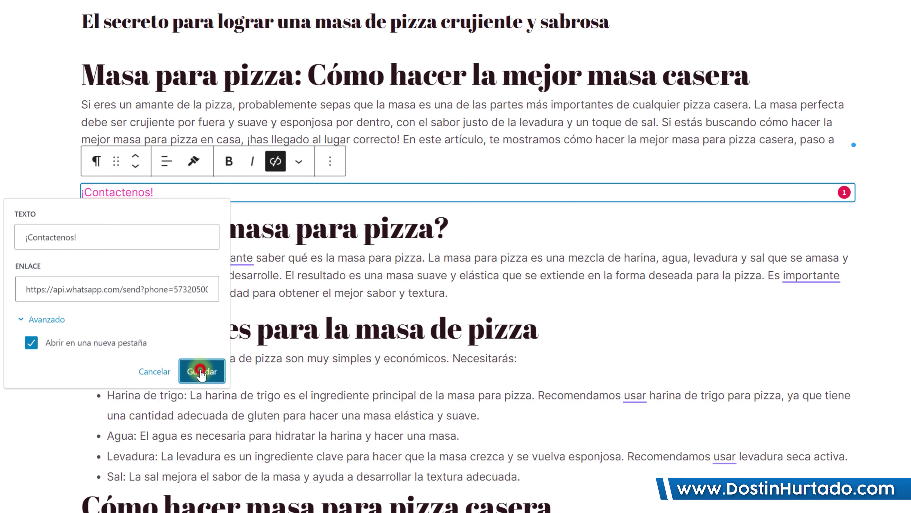
{"action": "left_click", "coordinate": [803, 38]}
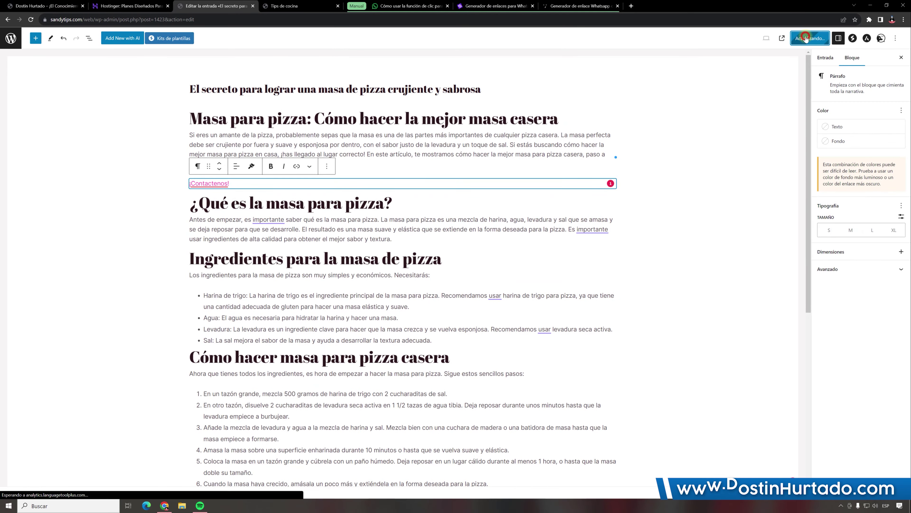
{"action": "left_click", "coordinate": [792, 39]}
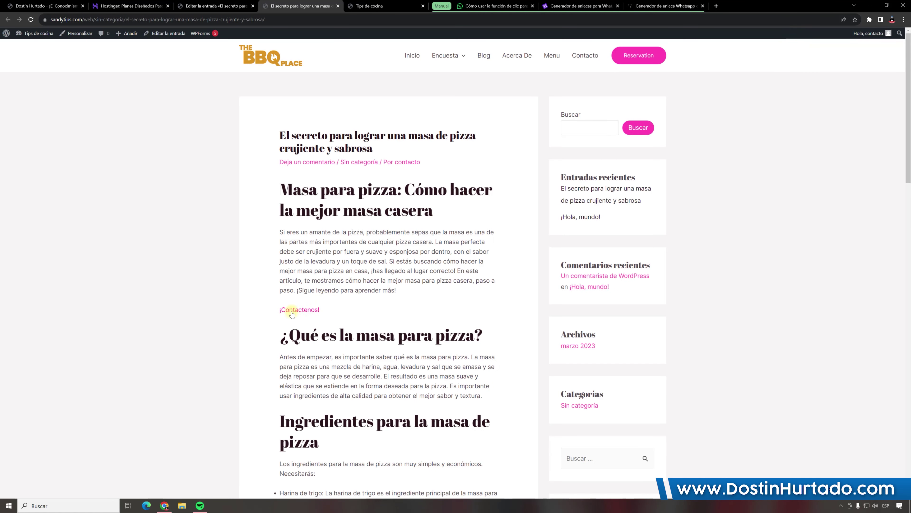
Step: Test the '¡Contactenos!' WhatsApp link and the Joinchat chat popup, then return to Hostinger's hosting plans
{"action": "left_click", "coordinate": [291, 313]}
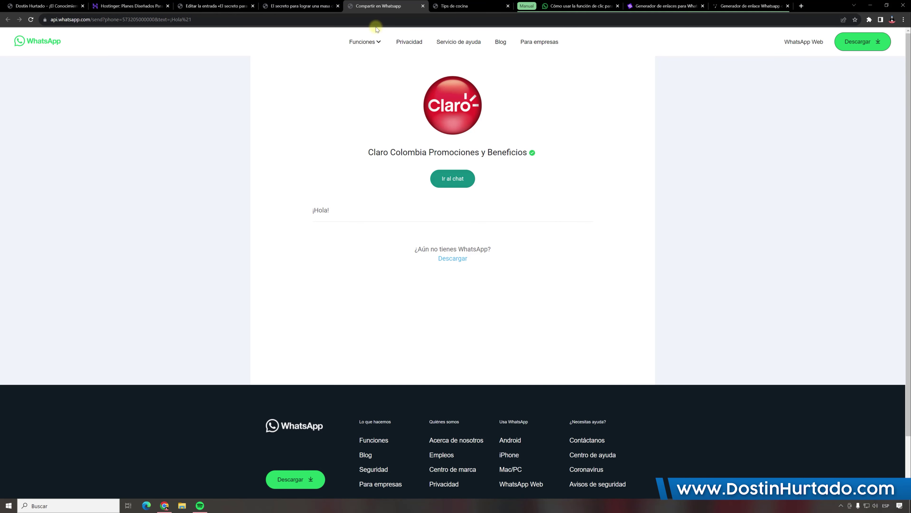
{"action": "left_click", "coordinate": [422, 6]}
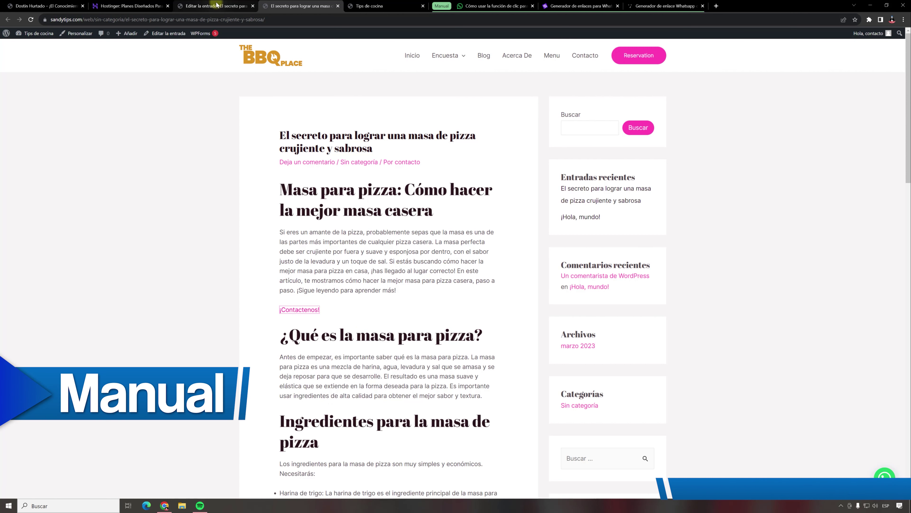
{"action": "left_click", "coordinate": [883, 477]}
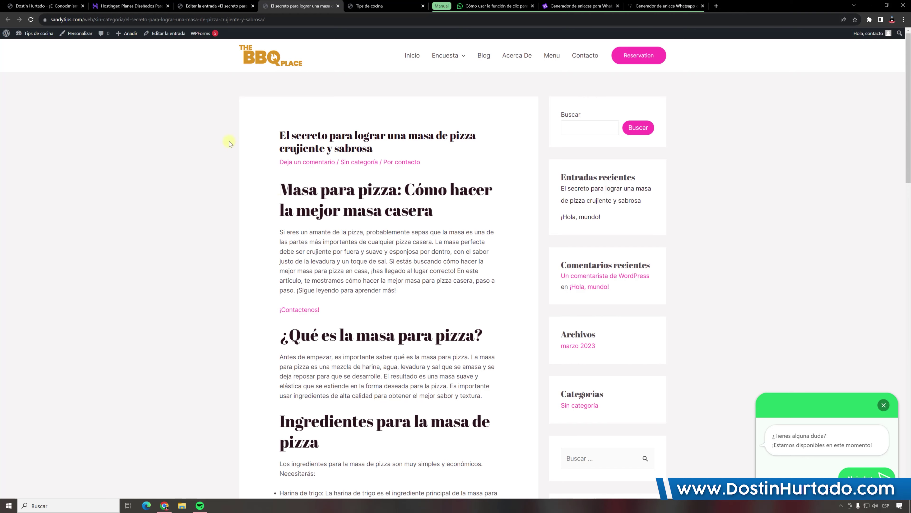
{"action": "left_click", "coordinate": [129, 6]}
{"action": "scroll", "coordinate": [280, 290], "scroll_direction": "down", "scroll_amount": 5}
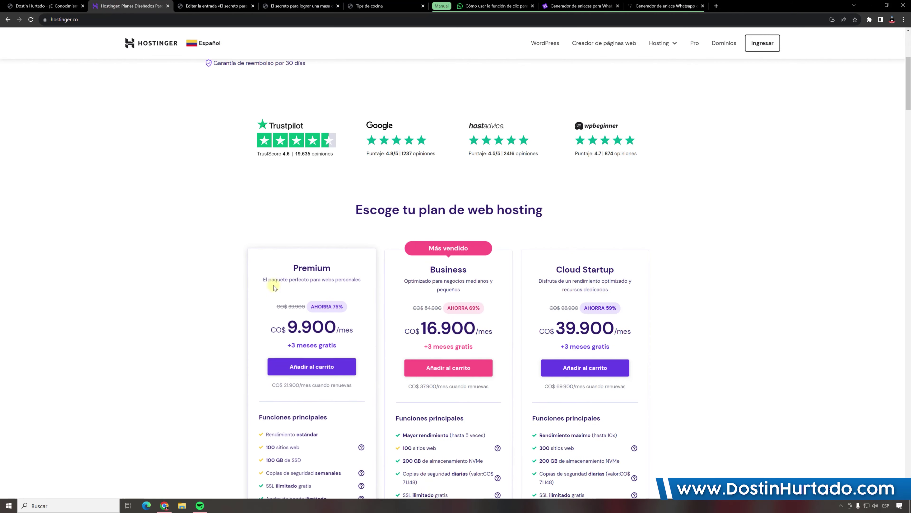
Step: Compare the Premium (9.900) and Business (16.900) prices and add the Premium plan (CO$ 475.200, 48 months) to the cart
{"action": "scroll", "coordinate": [359, 292], "scroll_direction": "down", "scroll_amount": 4}
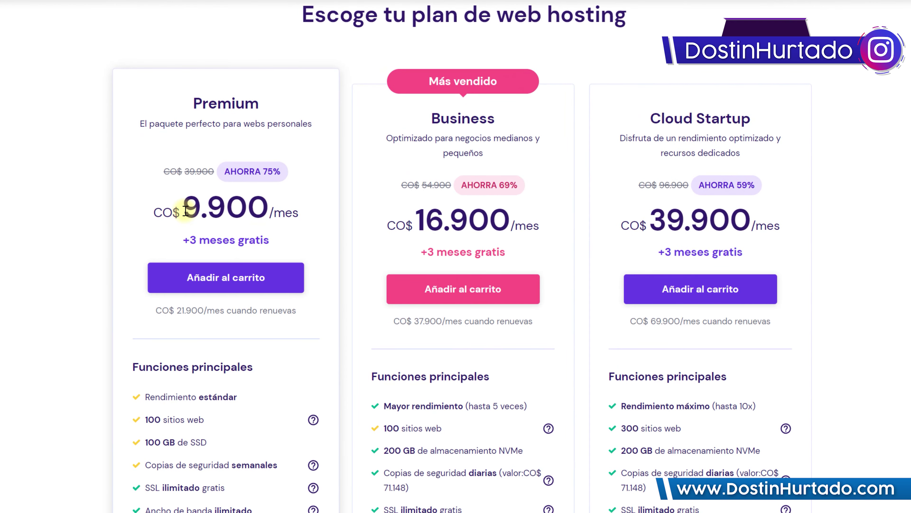
{"action": "left_click_drag", "start_coordinate": [186, 210], "coordinate": [268, 214]}
{"action": "mouse_move", "coordinate": [407, 226]}
{"action": "left_mouse_down"}
{"action": "mouse_move", "coordinate": [433, 210]}
{"action": "mouse_move", "coordinate": [519, 207]}
{"action": "left_mouse_up"}
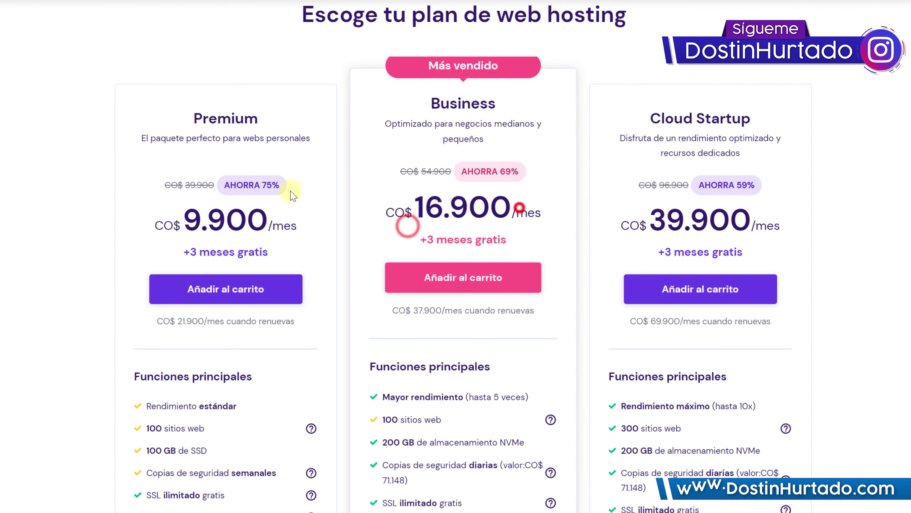
{"action": "left_click", "coordinate": [215, 277]}
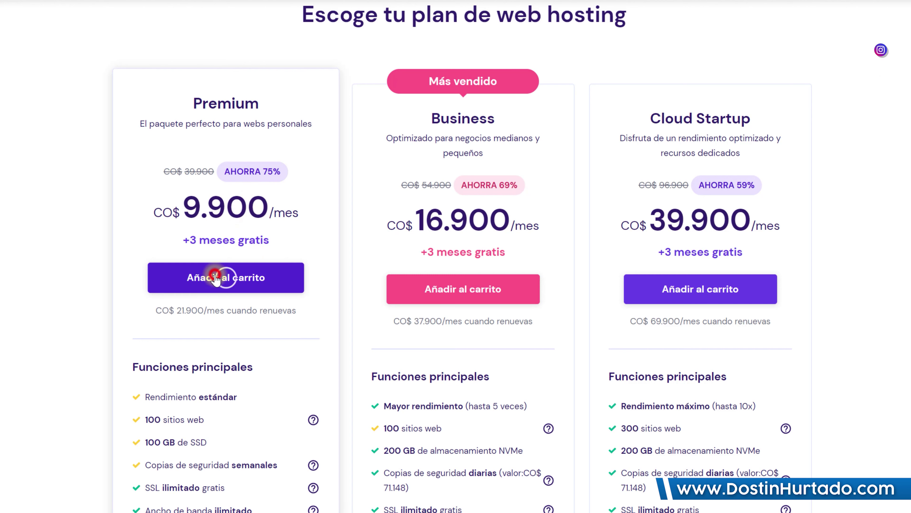
{"action": "scroll", "coordinate": [592, 204], "scroll_direction": "down", "scroll_amount": 15}
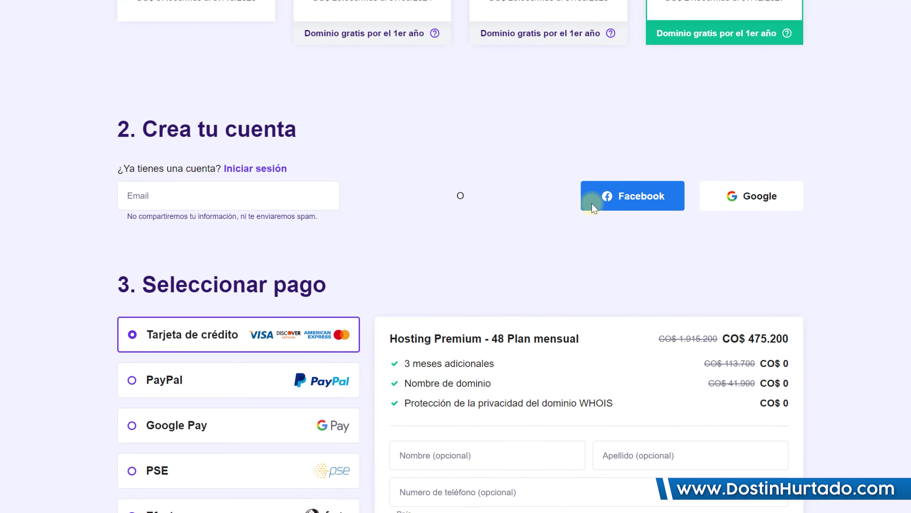